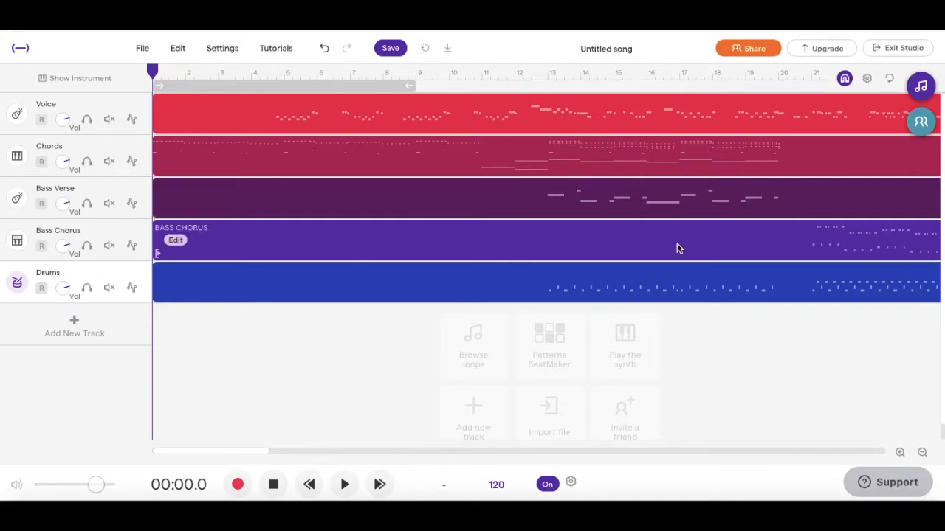
Play the five-track song through to the end of its regions and stop playback
scroll(655, 304, right, 3)
scroll(656, 304, right, 1)
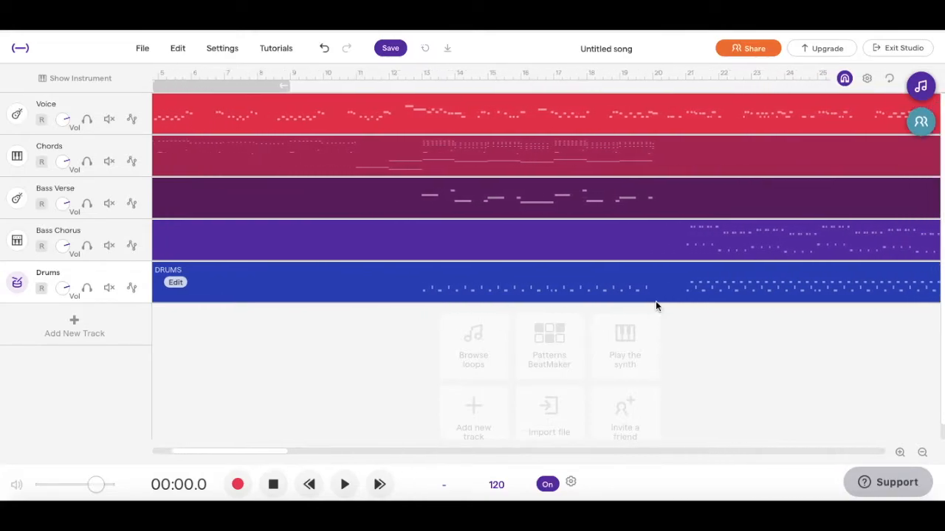
scroll(656, 305, left, 4)
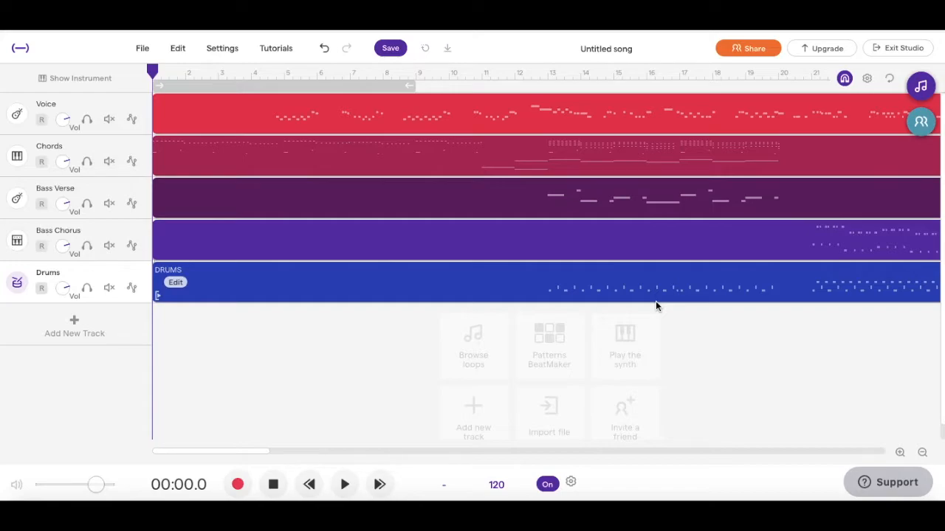
click(345, 485)
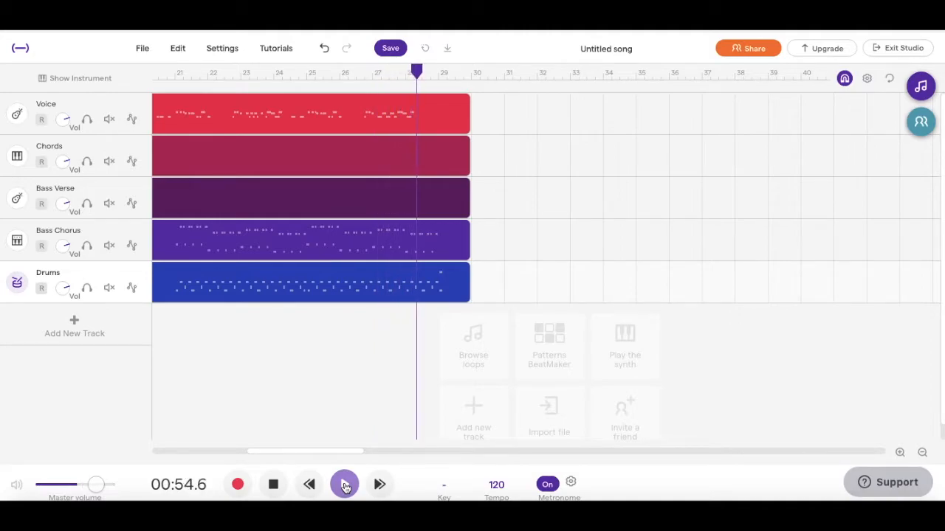
click(344, 485)
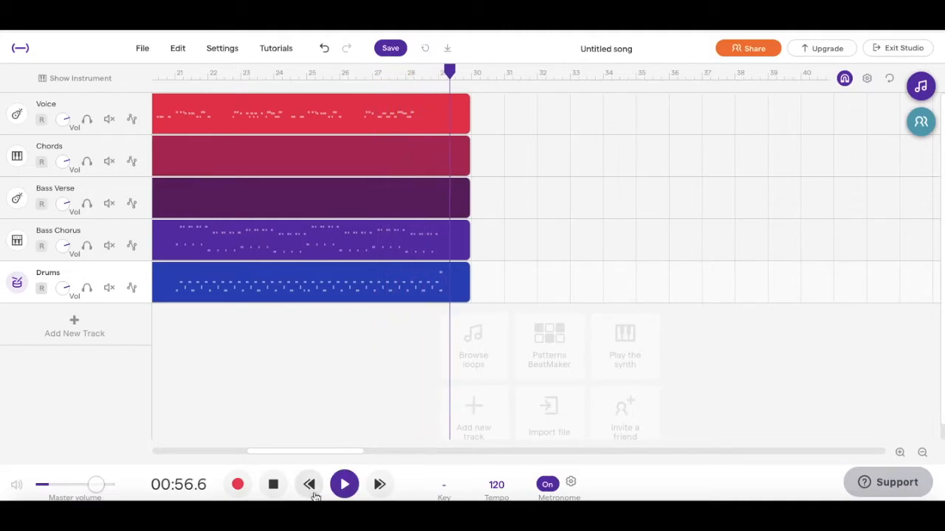
click(275, 487)
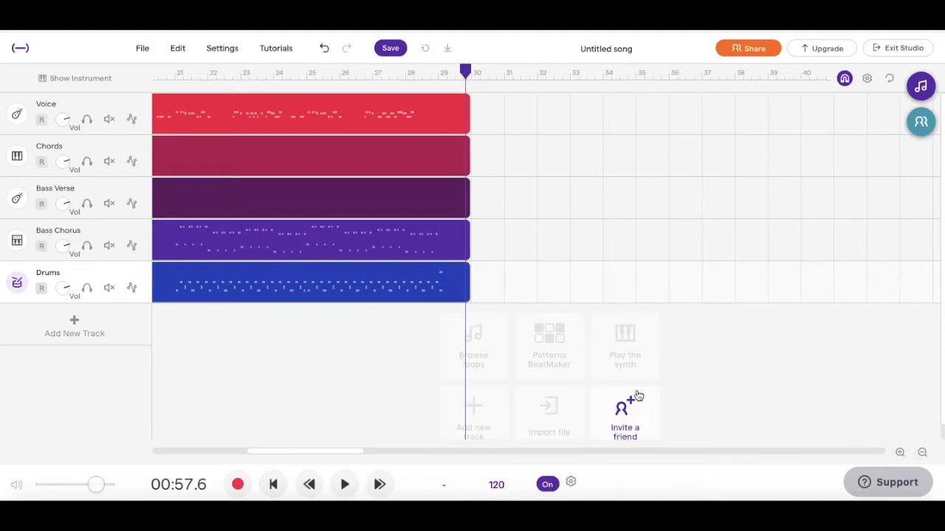
Return the timeline view to bar 1 and turn the metronome off
scroll(309, 294, left, 10)
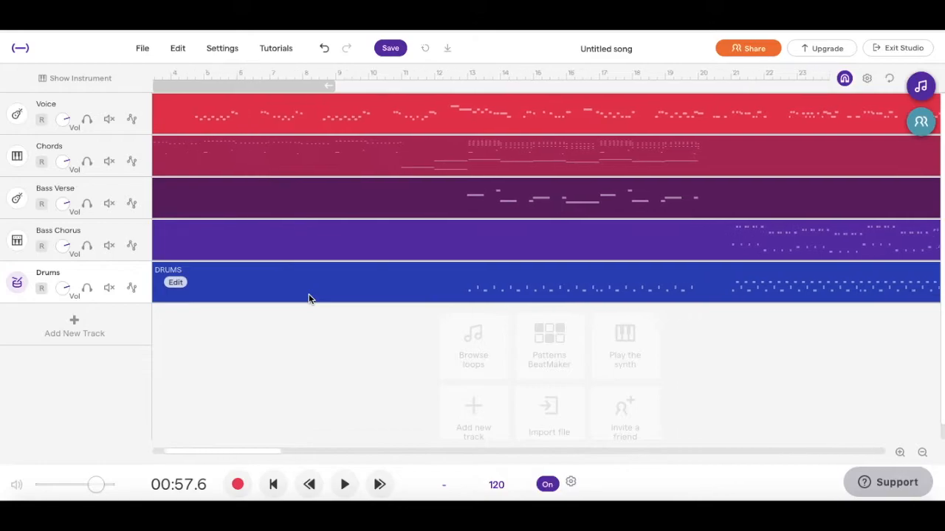
scroll(309, 294, left, 3)
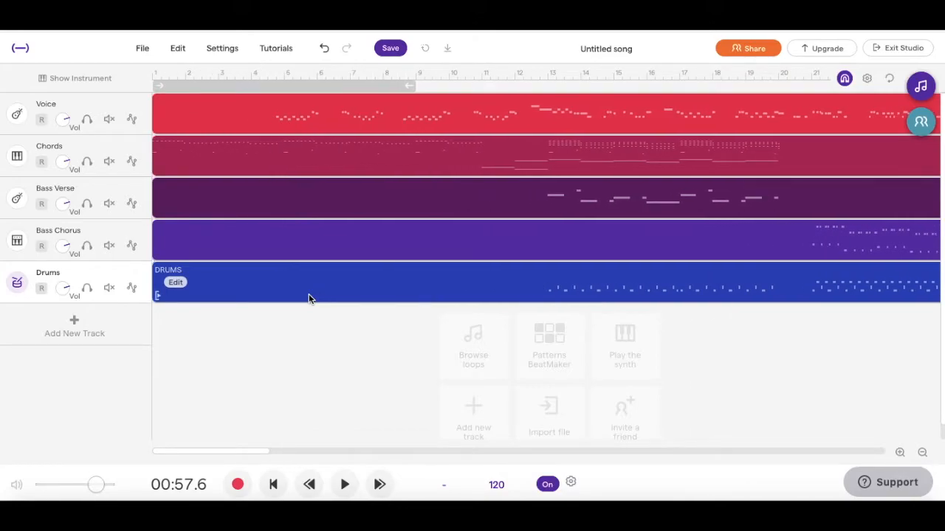
click(548, 485)
Open the Voice track's region for note editing in the piano roll
mouse_move(315, 279)
click(80, 107)
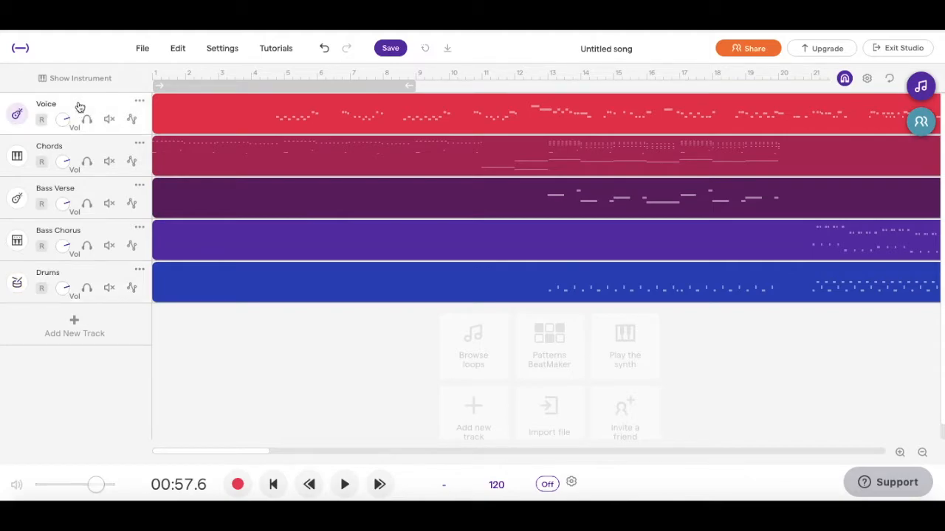
mouse_move(288, 102)
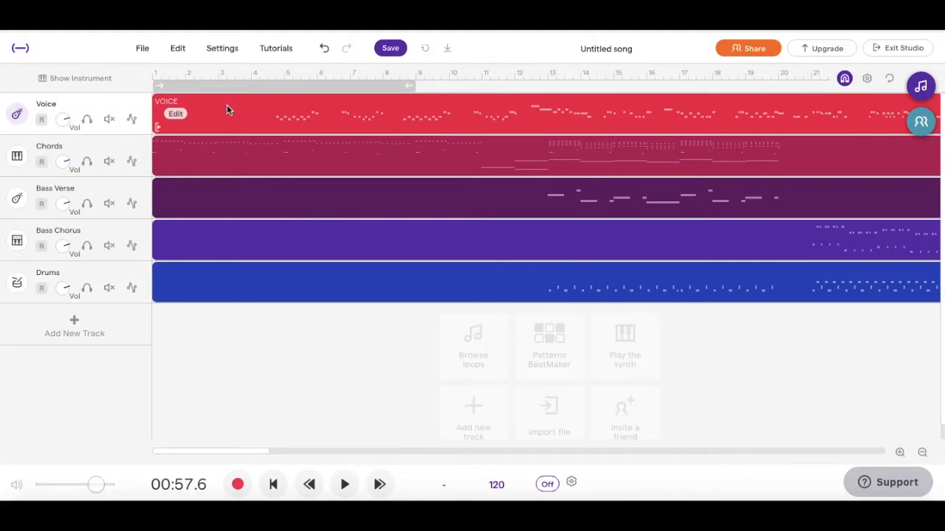
click(175, 116)
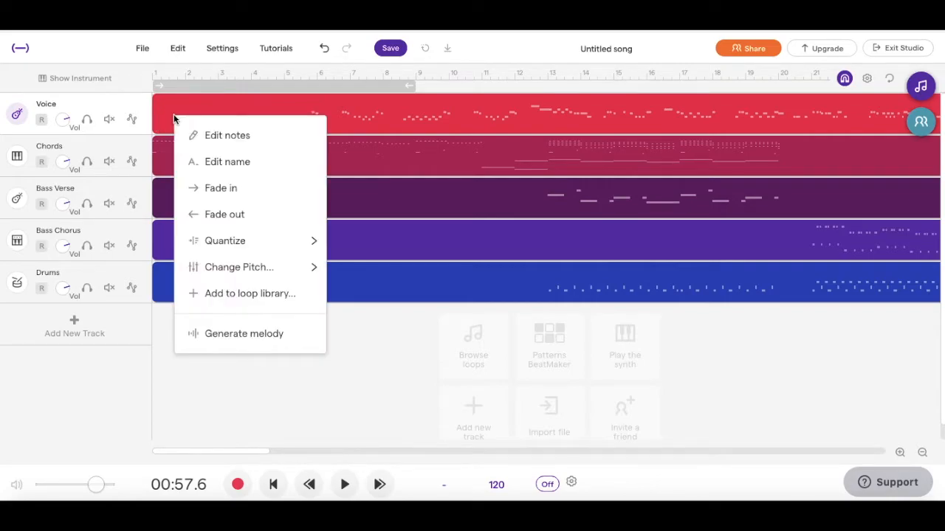
click(224, 137)
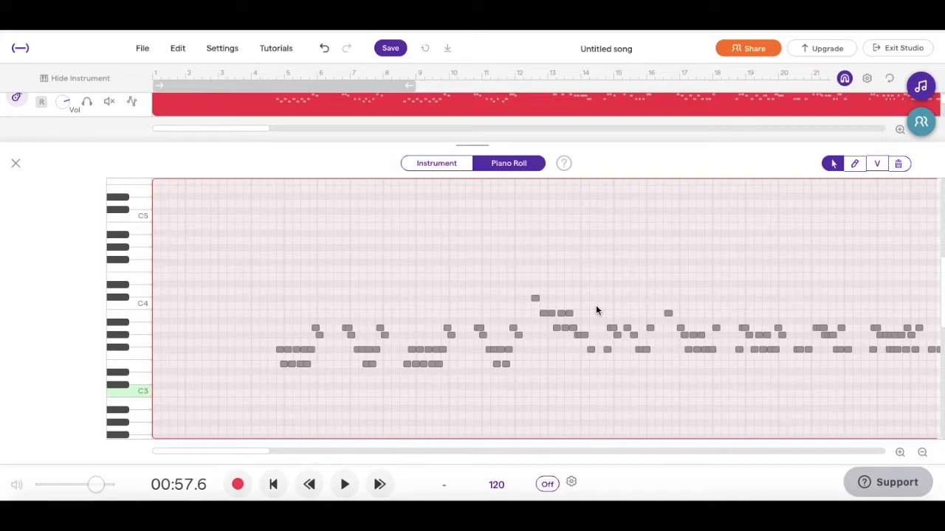
Examine the Voice melody's notes along the timeline in the piano roll
scroll(408, 336, down, 1)
scroll(408, 336, right, 2)
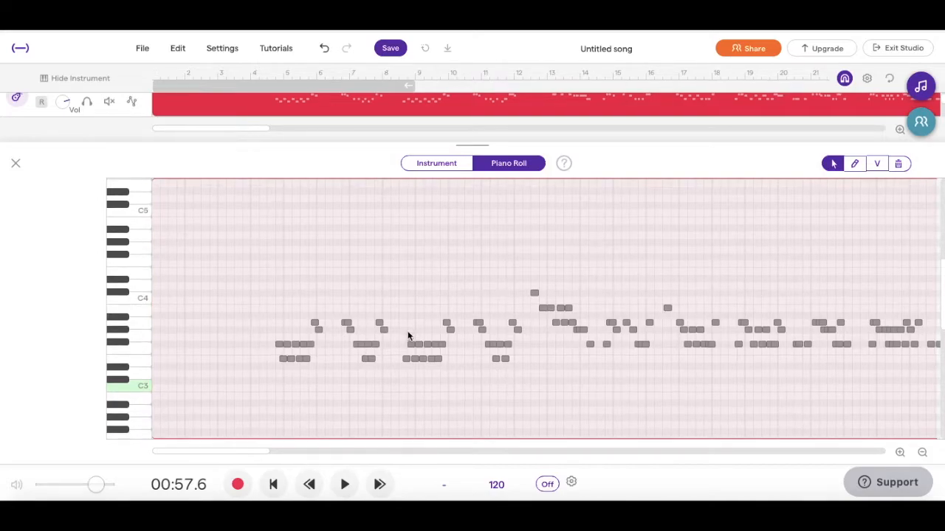
scroll(408, 336, right, 2)
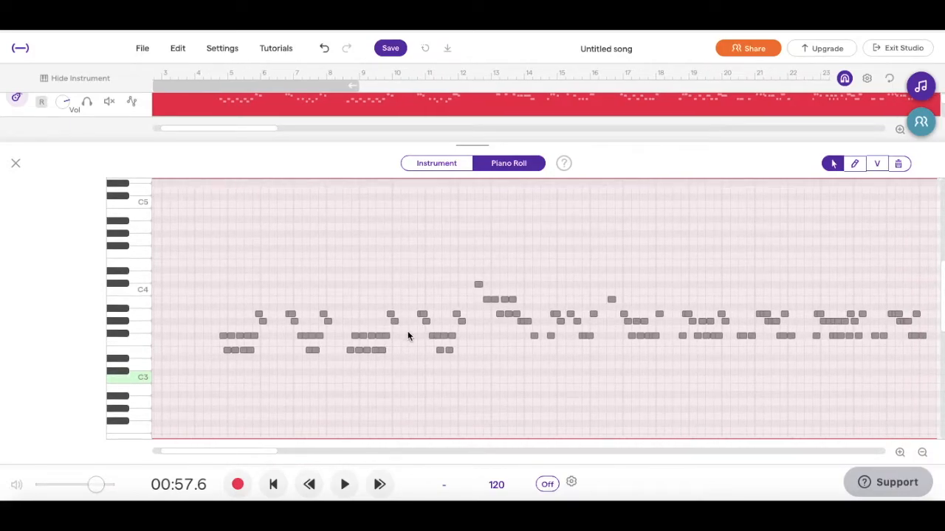
scroll(408, 336, right, 6)
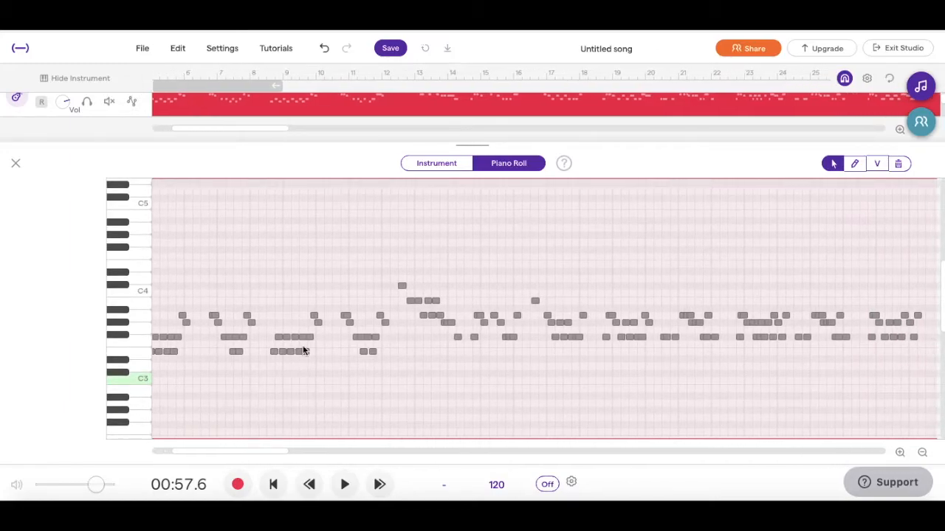
scroll(204, 351, left, 5)
scroll(204, 351, right, 3)
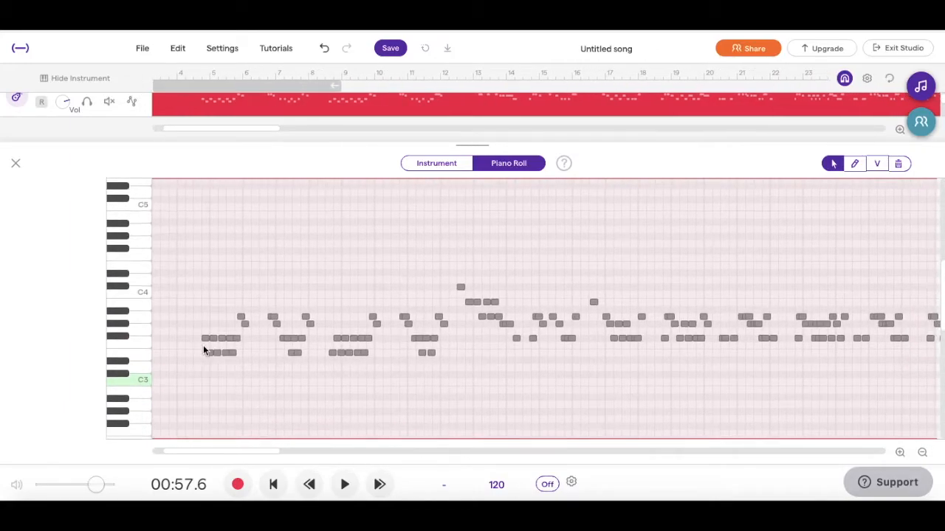
scroll(203, 350, right, 1)
scroll(204, 351, right, 4)
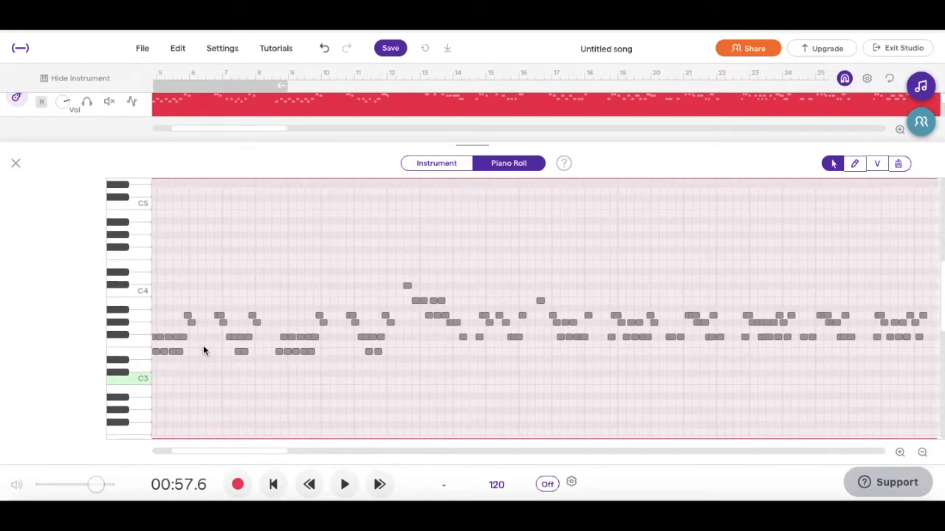
scroll(204, 351, right, 7)
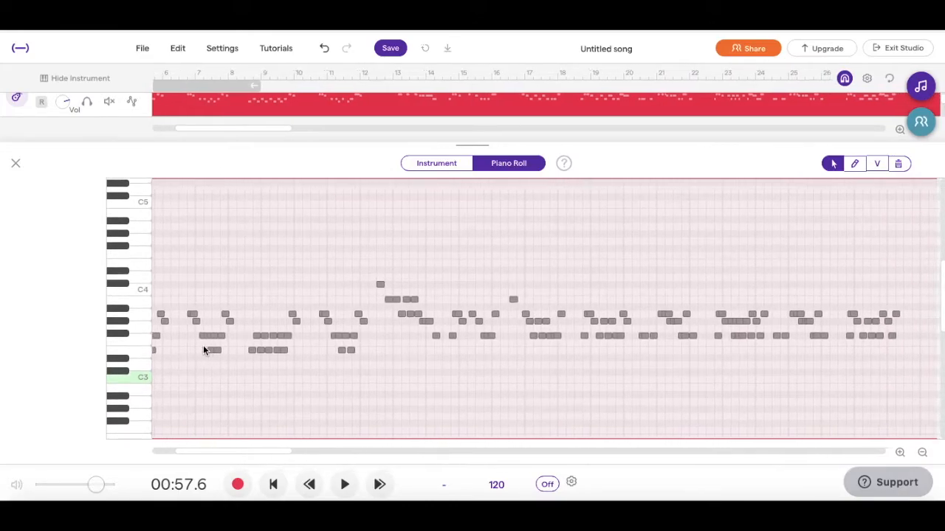
scroll(204, 350, left, 20)
scroll(204, 350, right, 1)
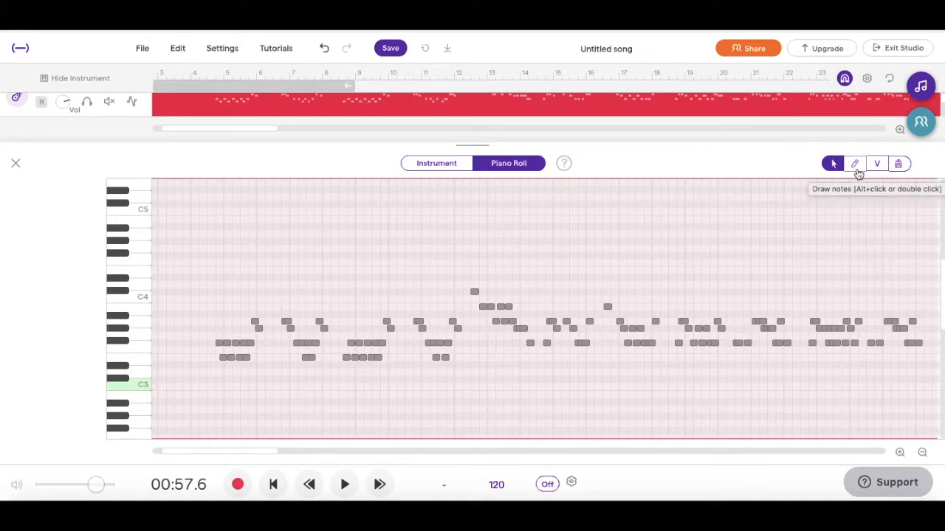
Draw six extra notes above the Voice melody between bars 10 and 13
click(855, 164)
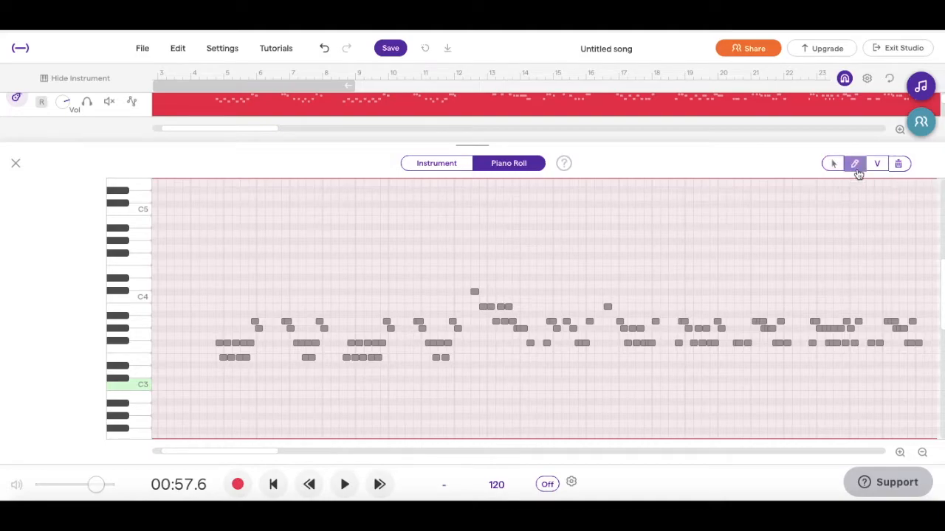
click(400, 241)
click(434, 248)
click(450, 226)
click(475, 255)
click(483, 241)
click(508, 256)
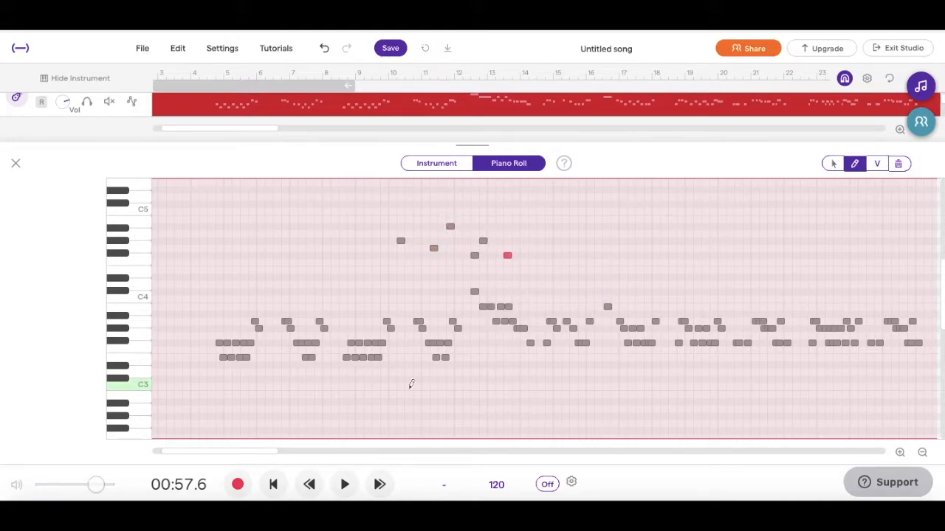
Play the passage with the six added notes, starting just before bar 10, and stop after the last one
click(344, 485)
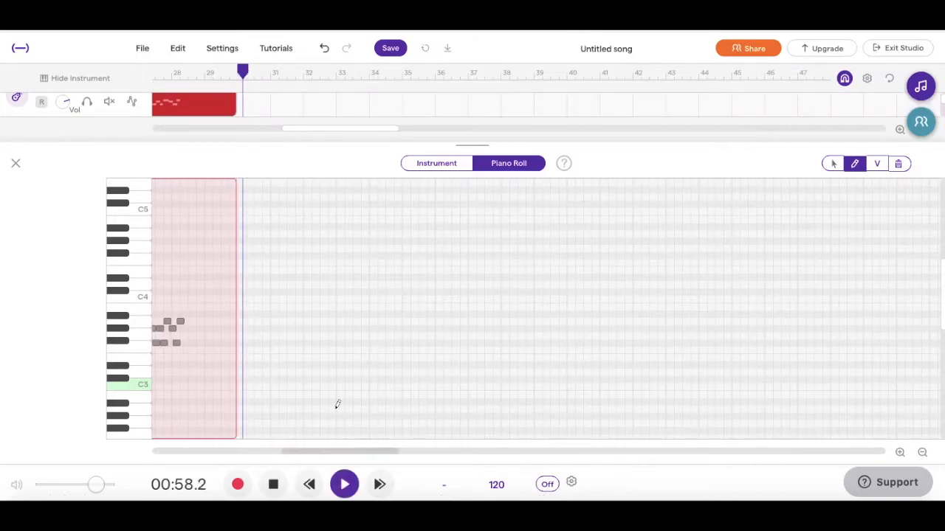
key(space)
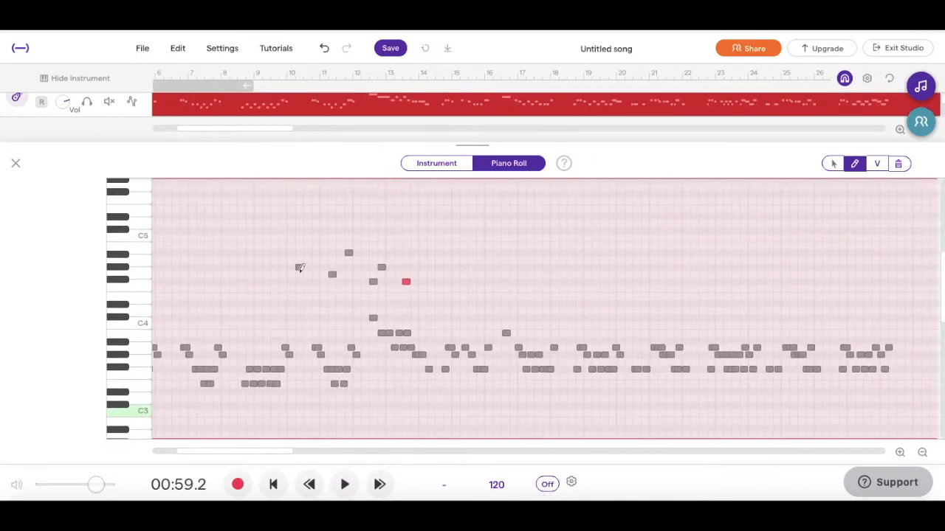
click(833, 163)
click(285, 245)
key(space)
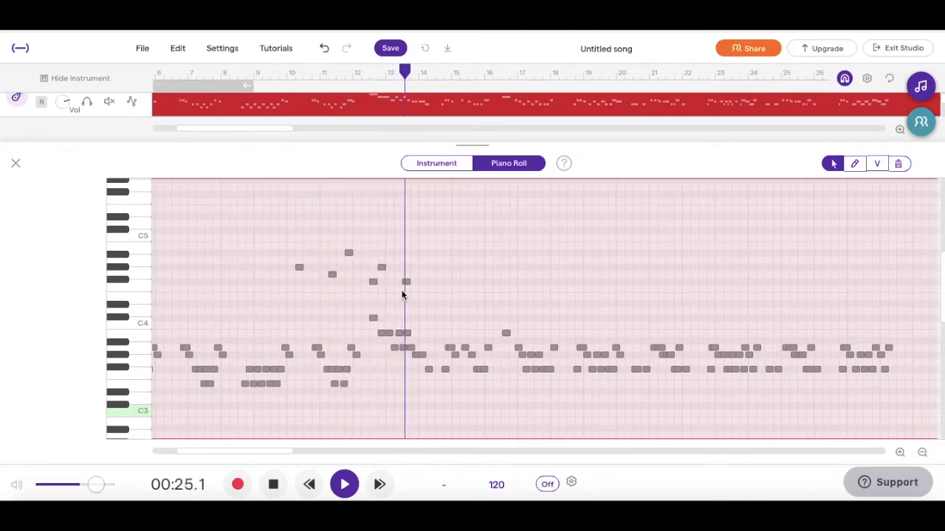
key(space)
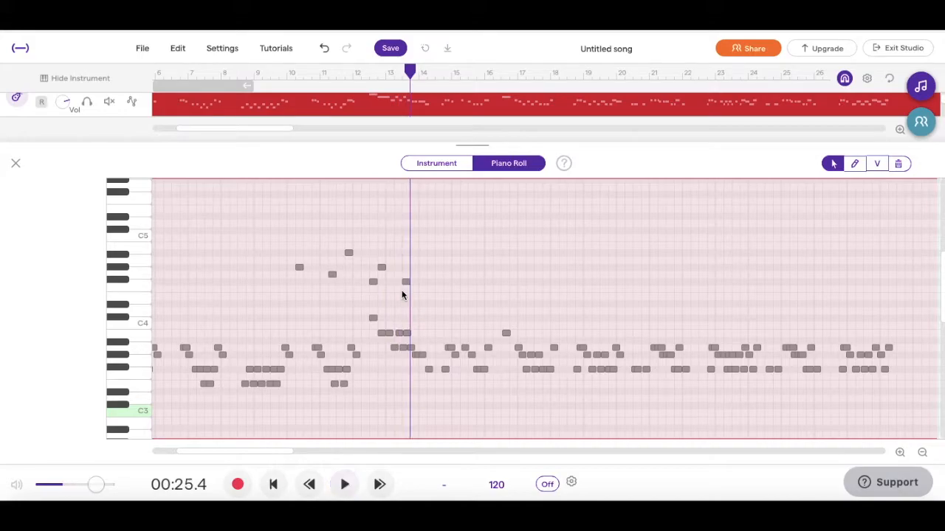
Delete the six added notes above the Voice melody and close the piano roll
click(899, 164)
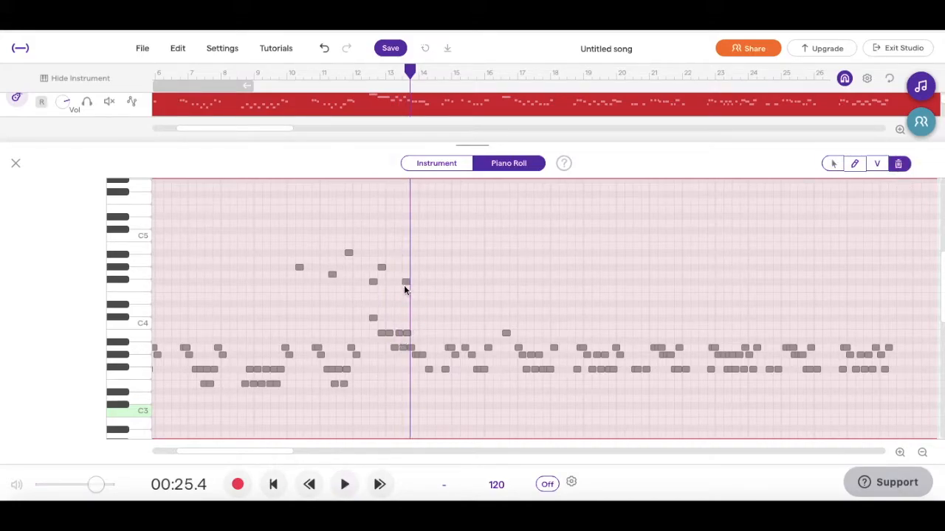
click(899, 166)
click(382, 268)
click(348, 255)
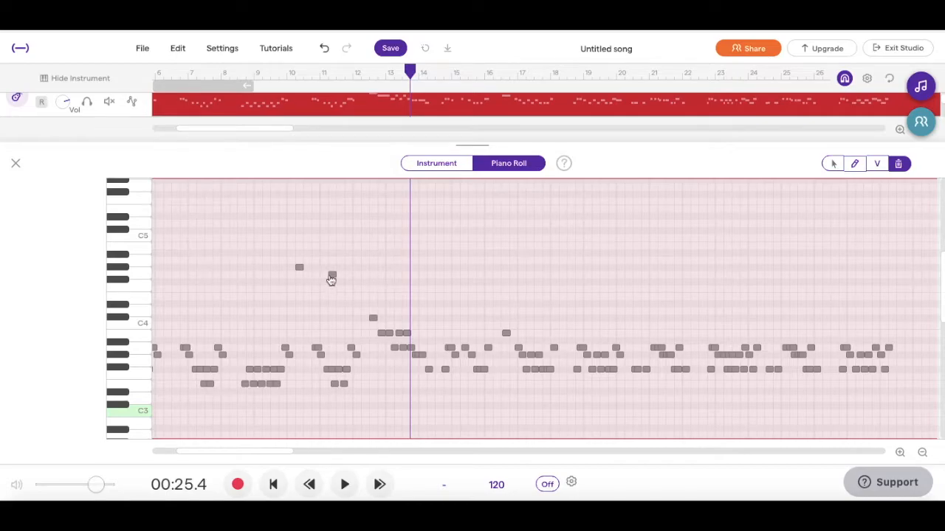
click(300, 268)
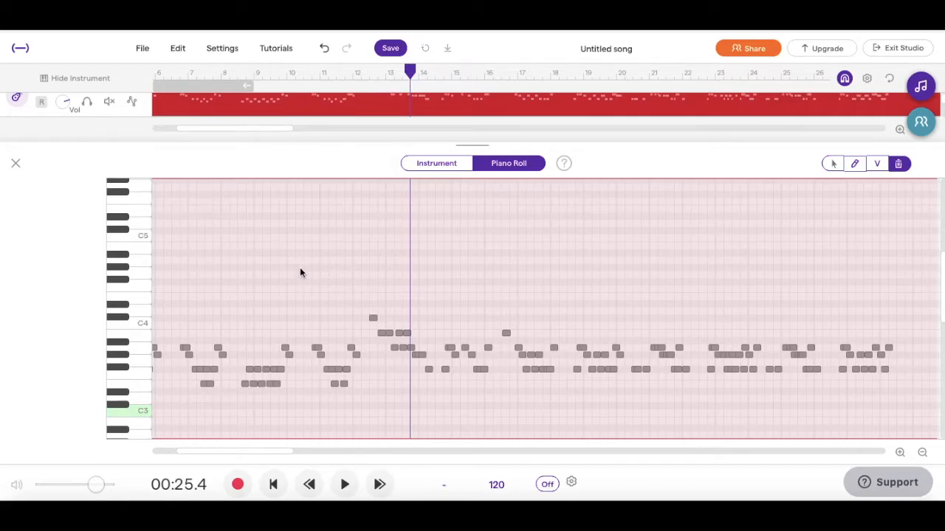
scroll(300, 270, left, 5)
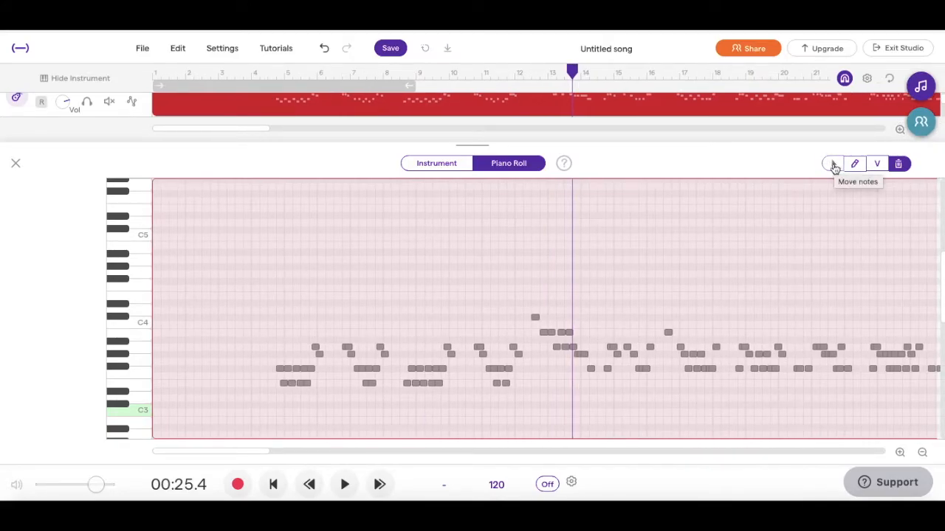
click(16, 165)
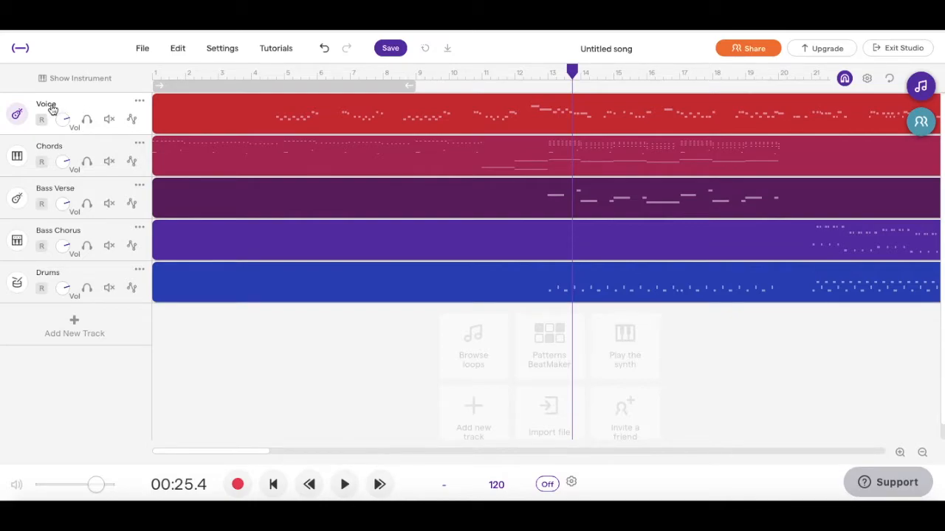
Open the instrument presets for the Voice track and try Viola Chamber from the Strings category
click(16, 114)
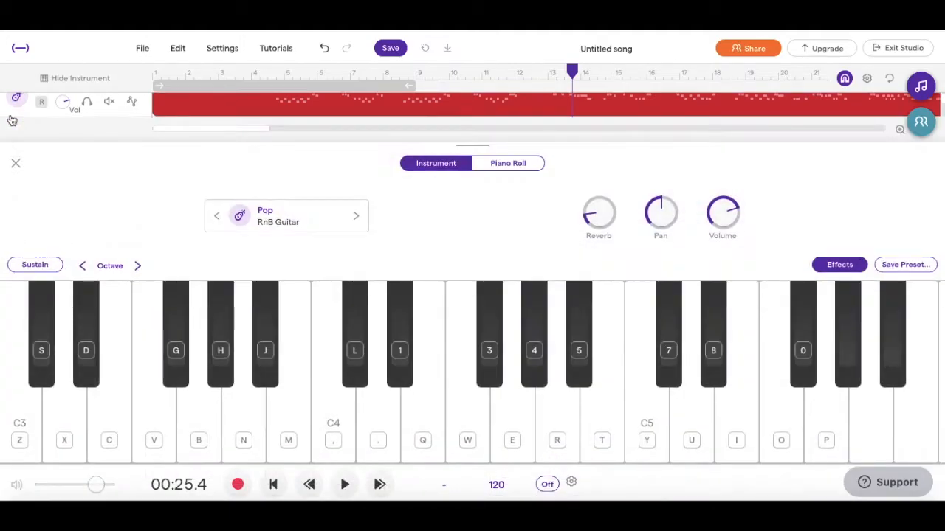
click(17, 99)
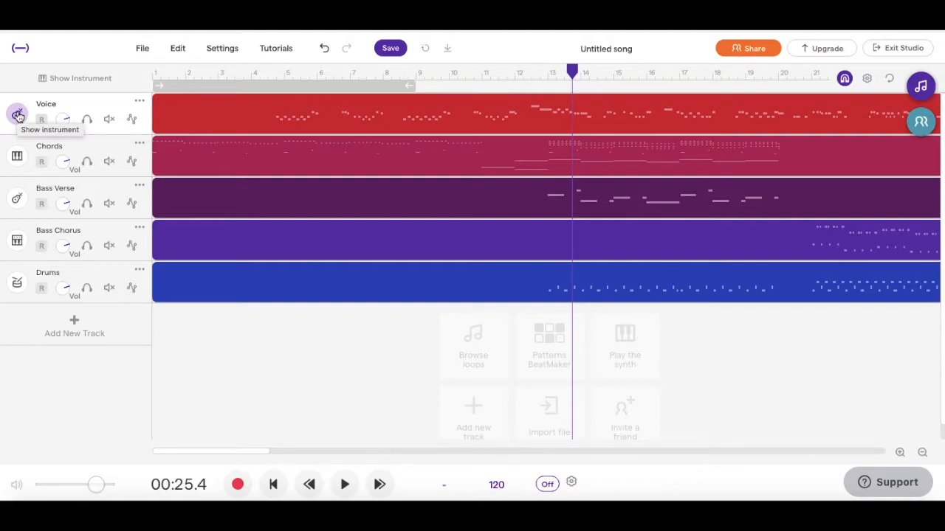
click(18, 116)
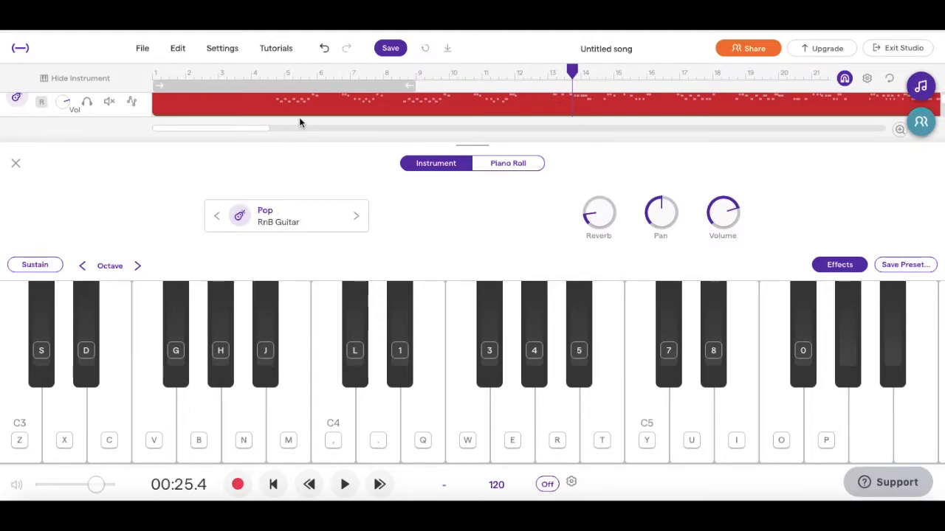
click(300, 216)
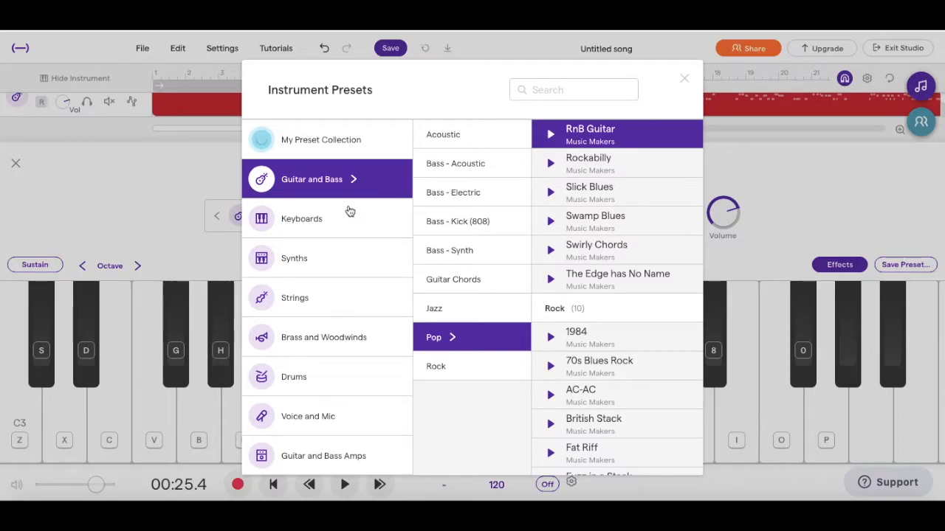
click(295, 297)
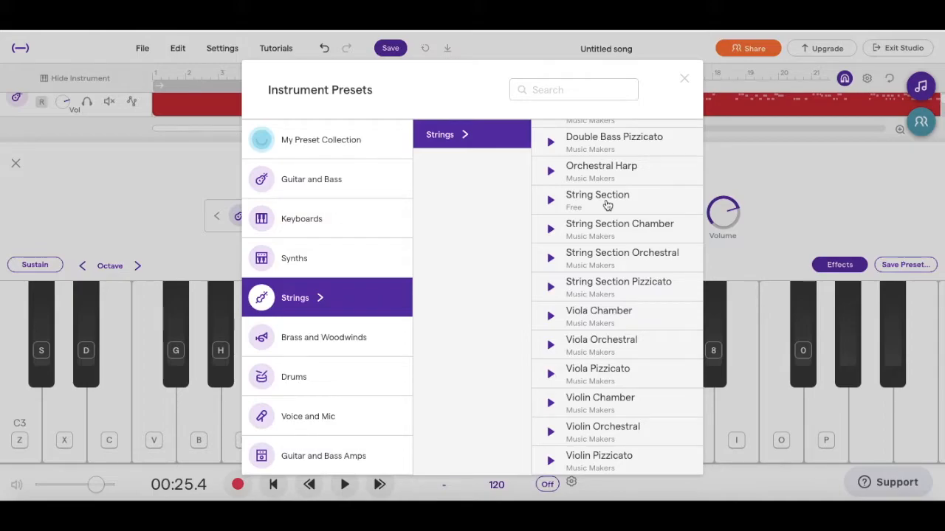
scroll(607, 205, up, 3)
scroll(607, 205, up, 3)
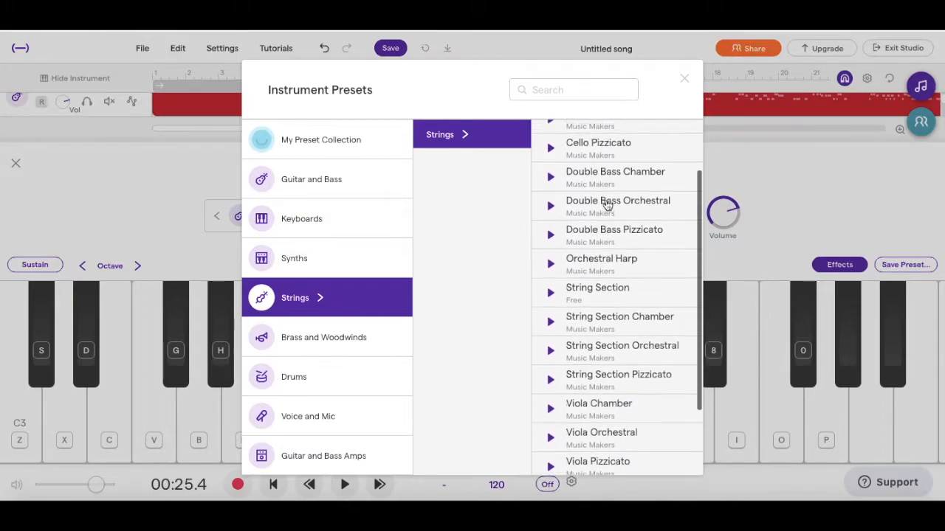
scroll(607, 205, down, 5)
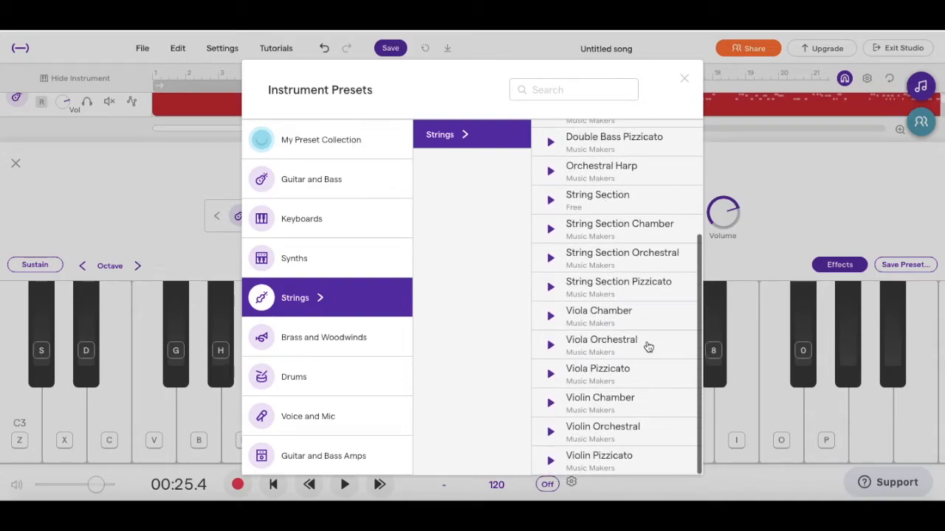
click(613, 314)
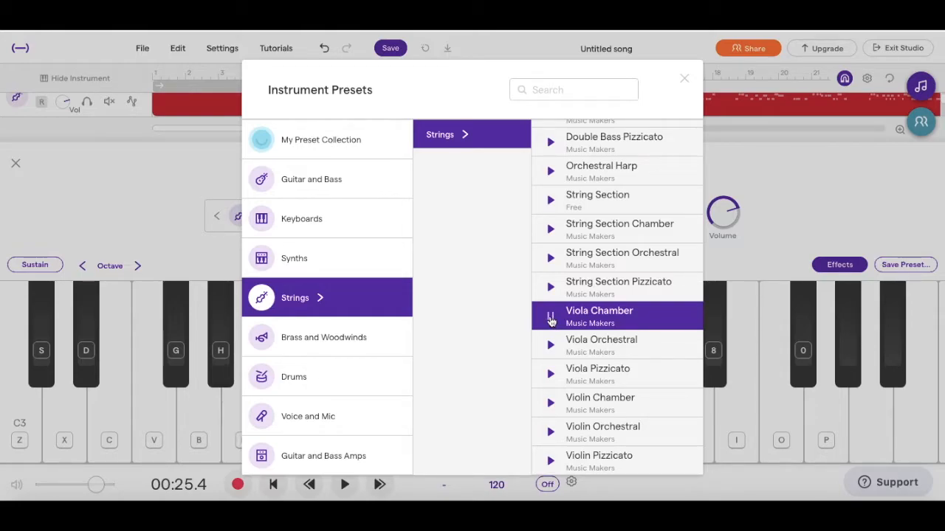
Assign the Viola Pizzicato preset to the Voice track, preview its sound, and close the instrument view
click(590, 374)
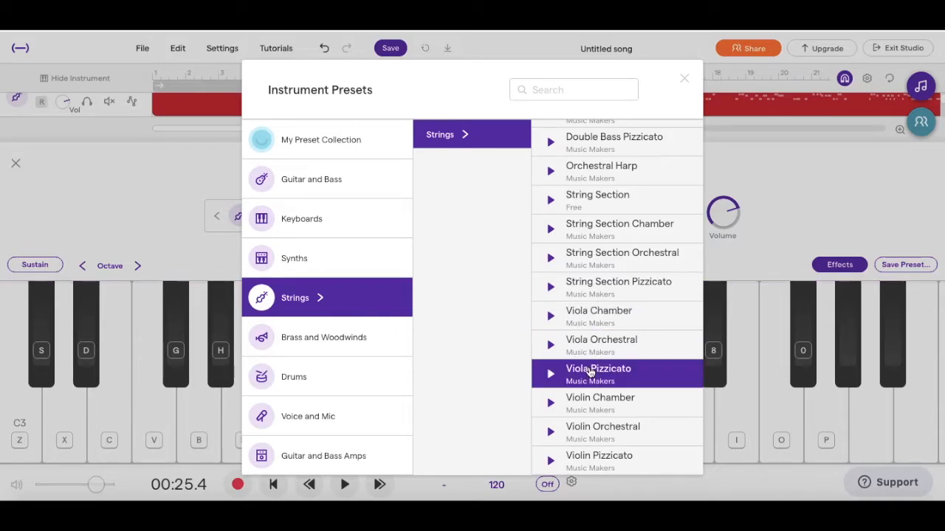
click(551, 376)
click(685, 79)
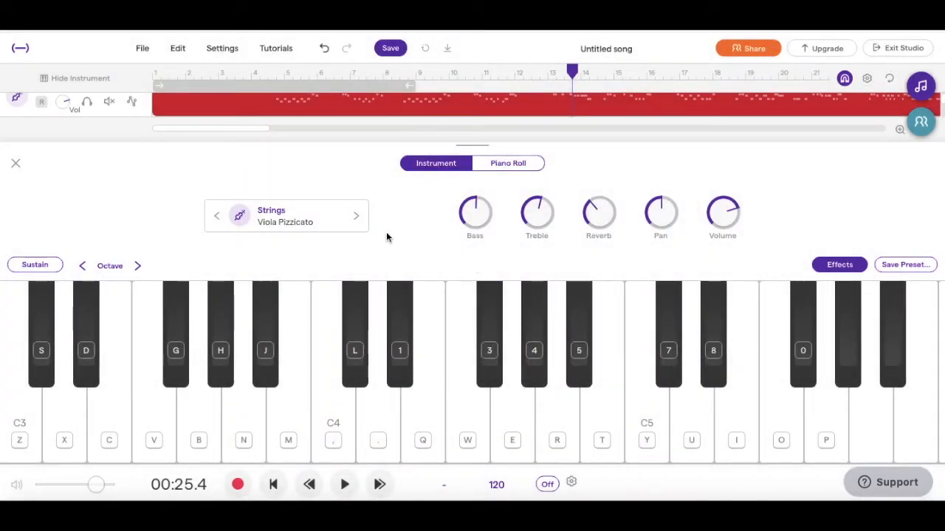
click(15, 164)
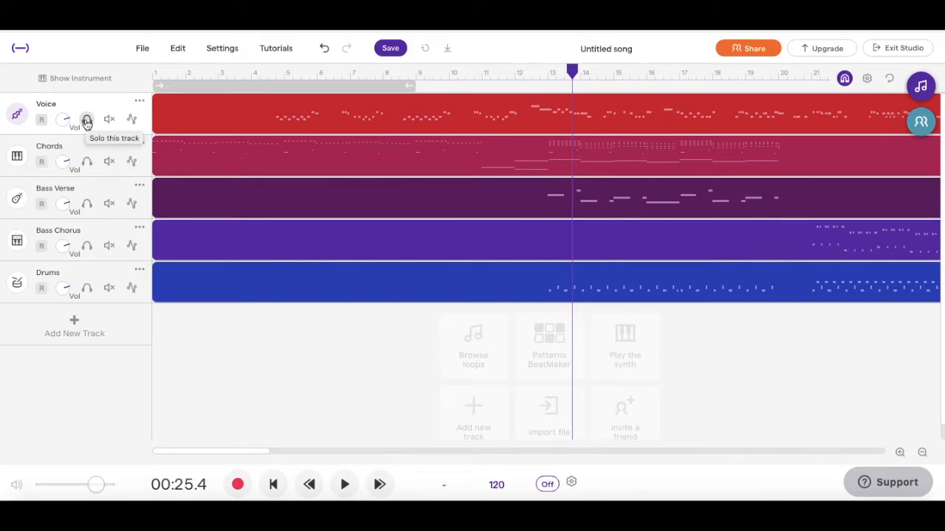
Solo the Voice track, play it from the middle of bar 4 to about bar 8, and turn its solo off
click(87, 120)
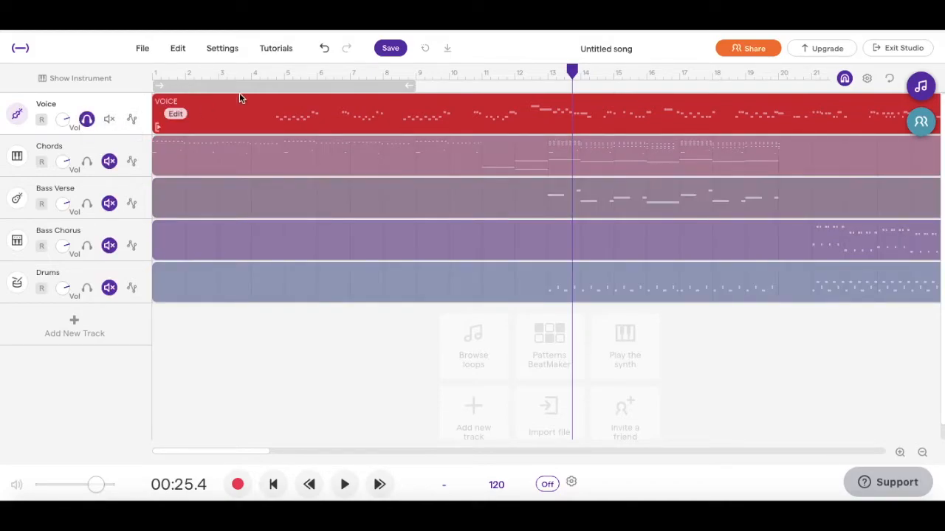
click(281, 78)
click(269, 72)
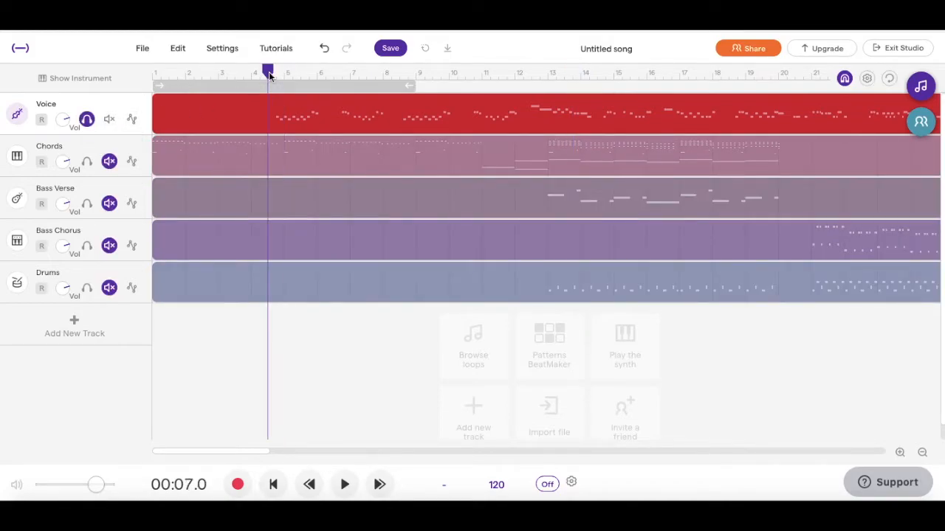
key(space)
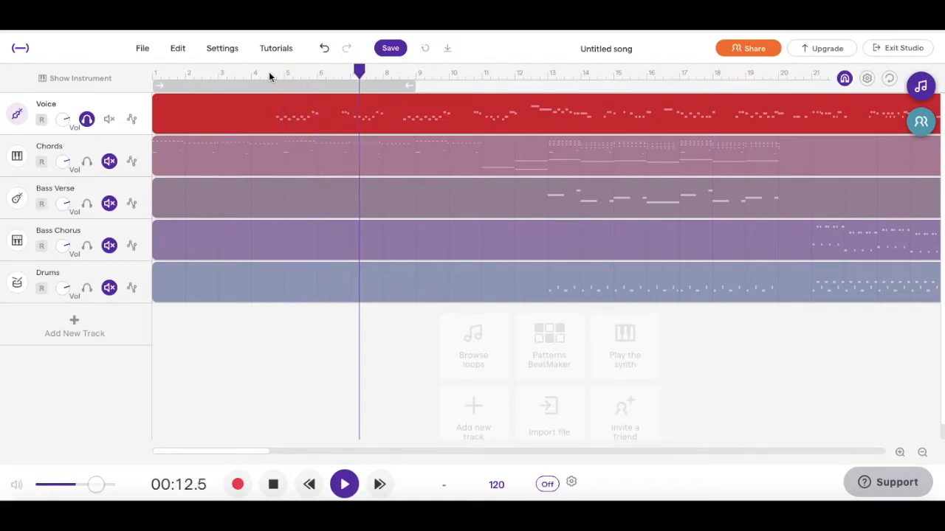
click(274, 484)
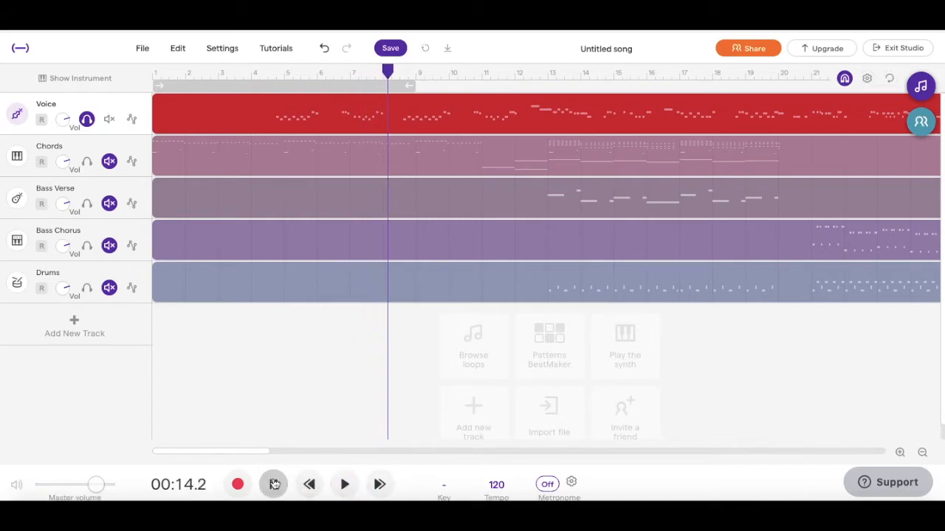
click(74, 150)
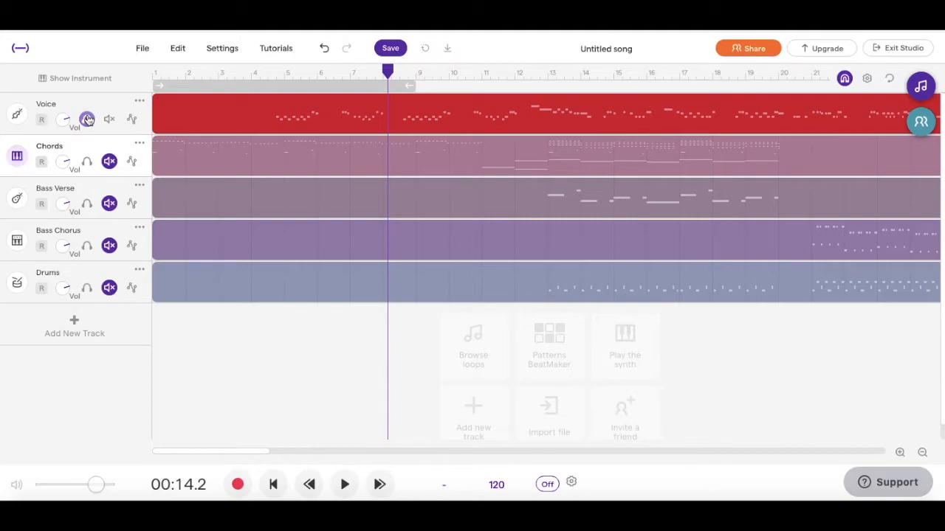
click(86, 119)
Preview the Orchestral Harp strings preset, assign it to the Chords track, and close its instrument view
click(25, 159)
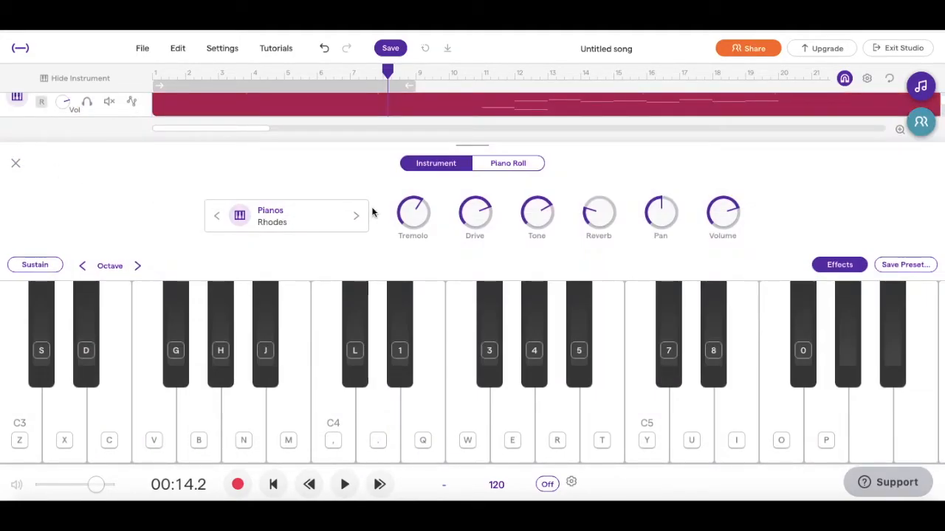
click(295, 228)
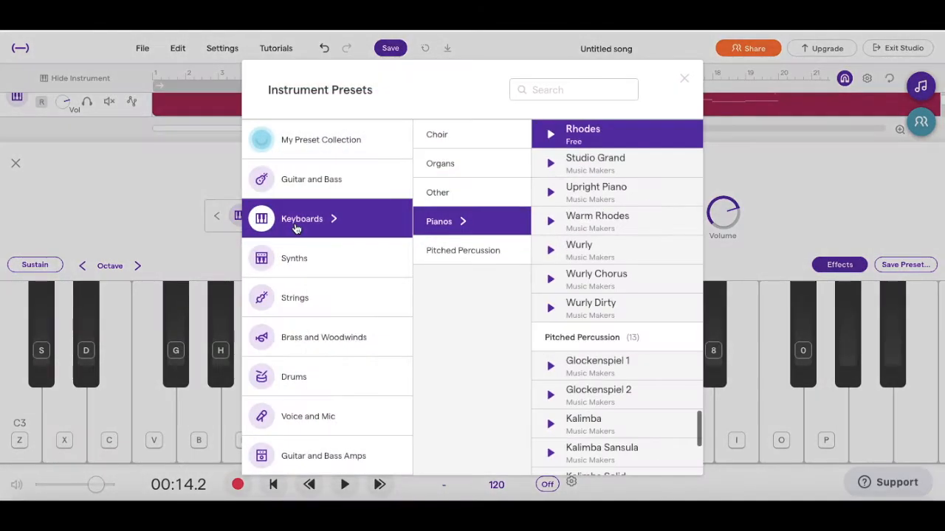
click(298, 300)
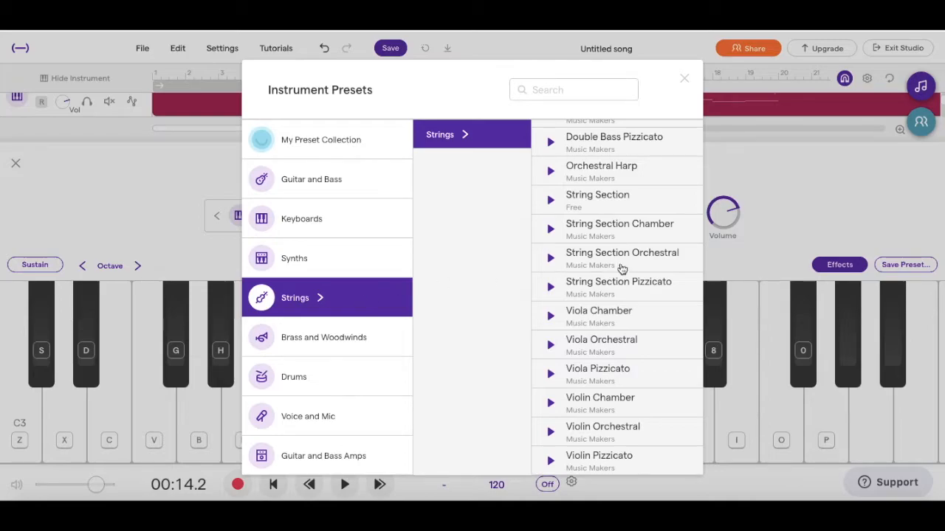
click(551, 171)
click(597, 175)
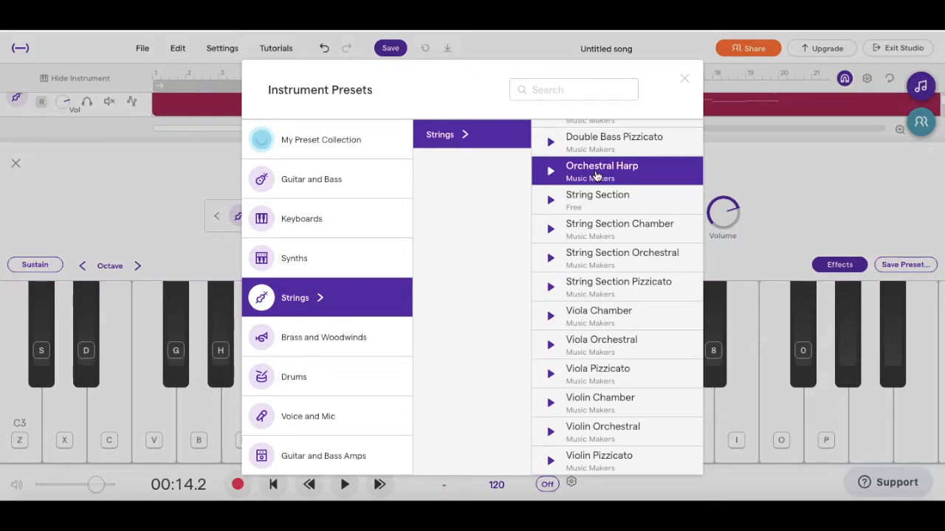
click(686, 80)
click(15, 163)
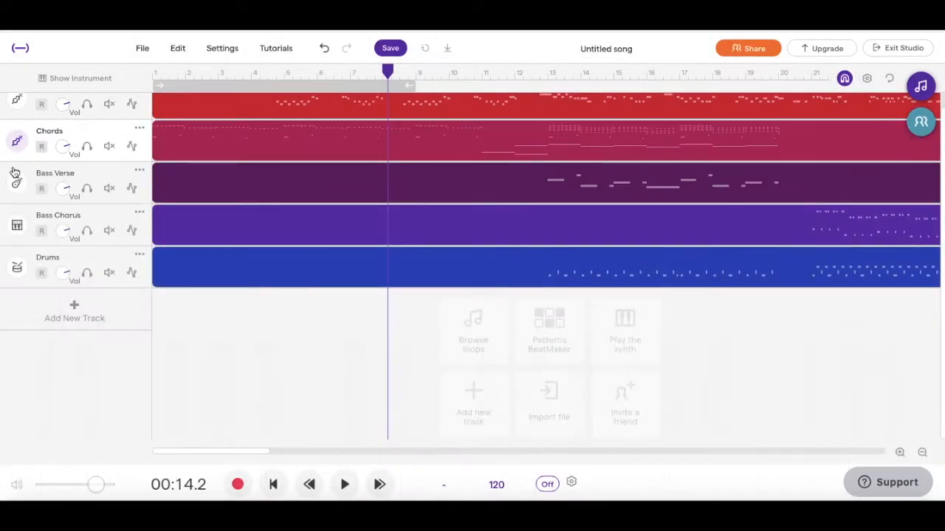
Change the Bass Verse track's instrument to the Double Bass Orchestral strings preset and close its instrument view
click(87, 183)
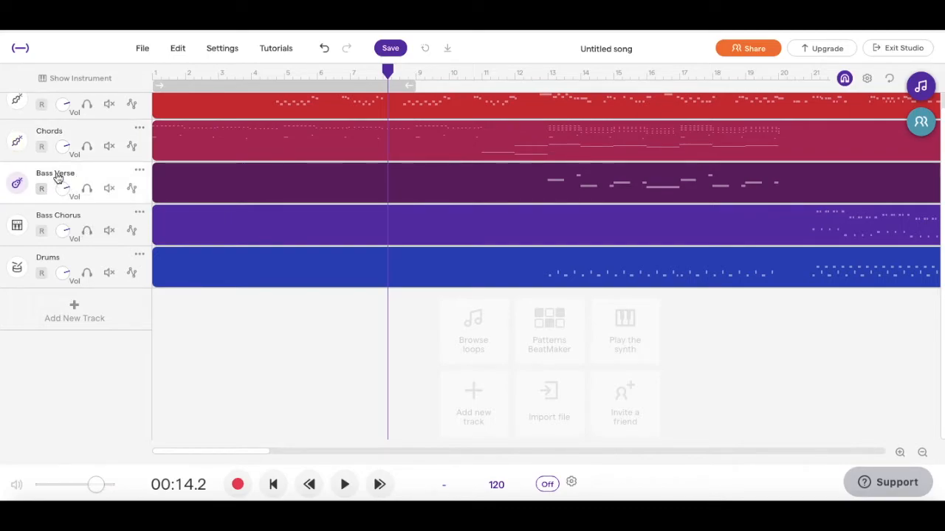
click(18, 185)
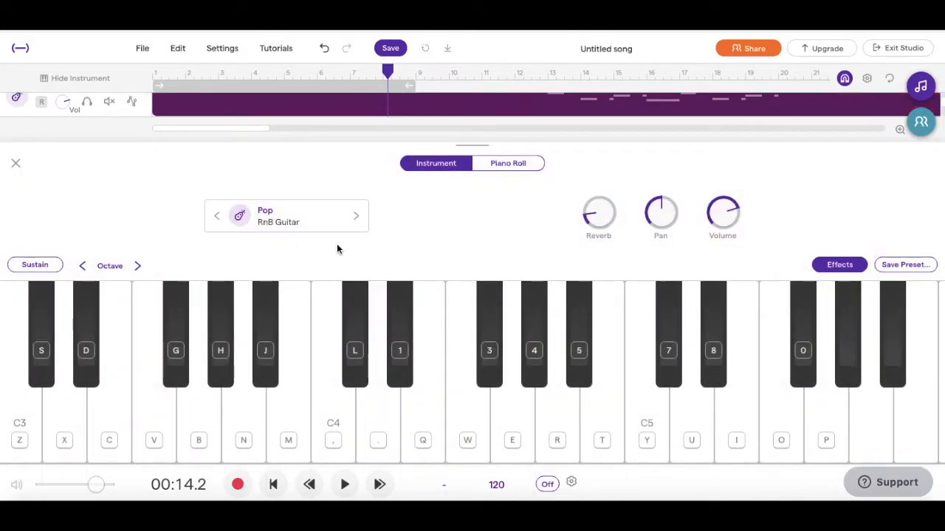
click(303, 224)
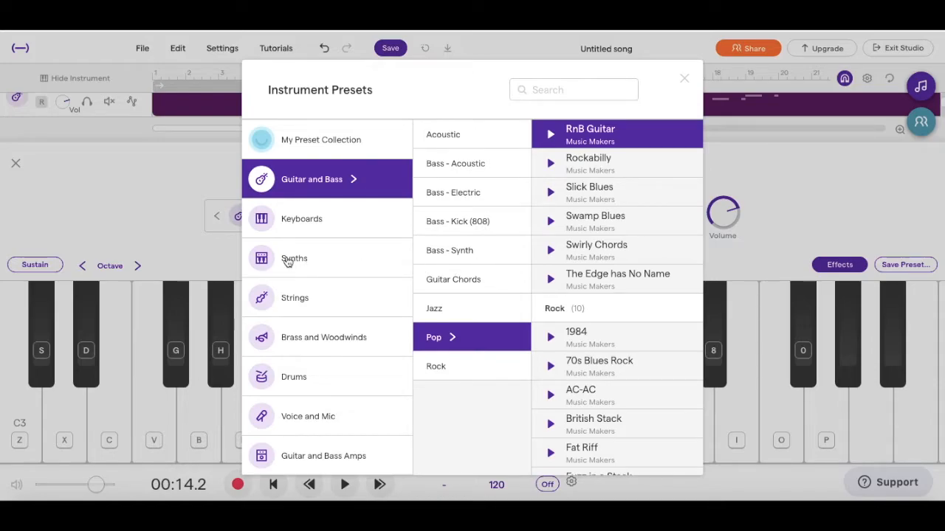
click(297, 294)
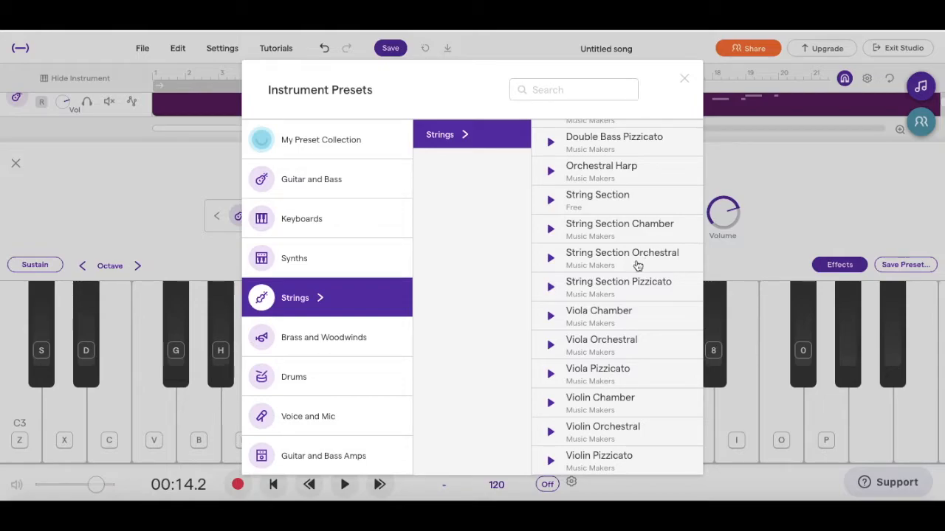
scroll(638, 266, up, 3)
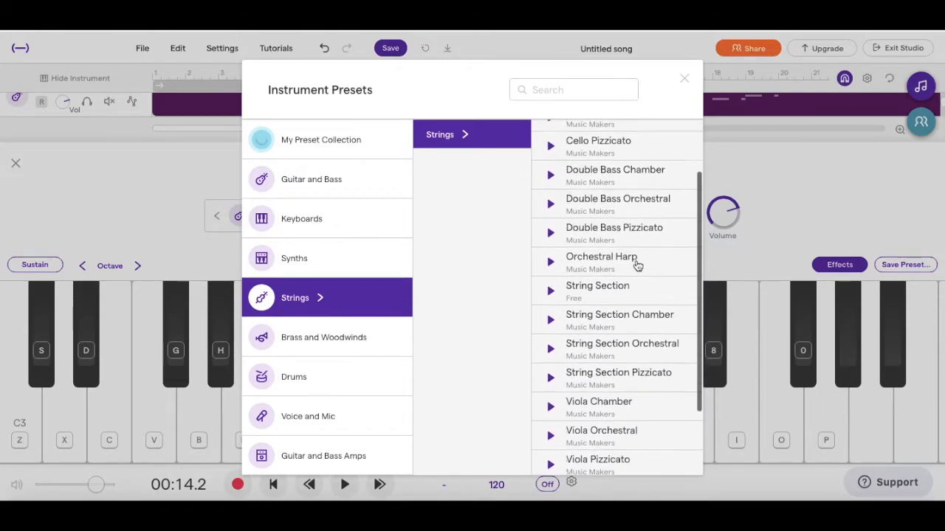
scroll(585, 232, up, 1)
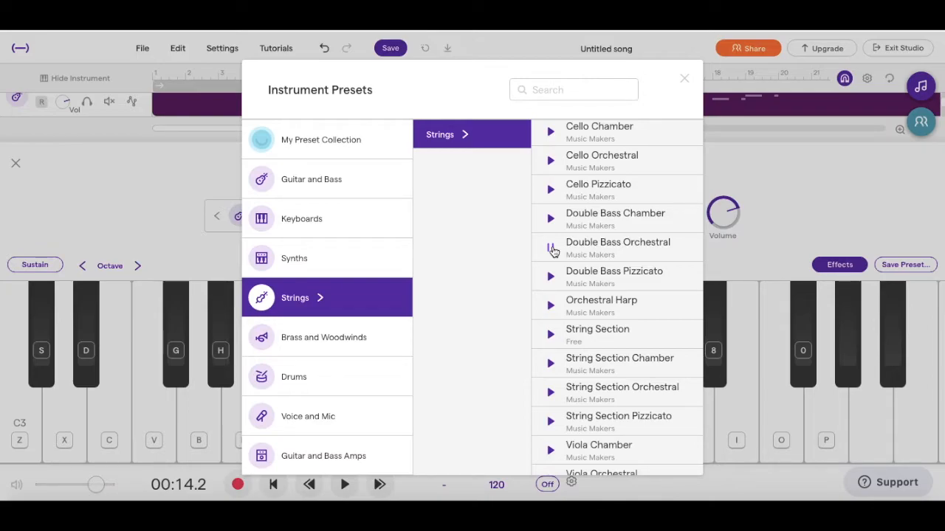
click(607, 248)
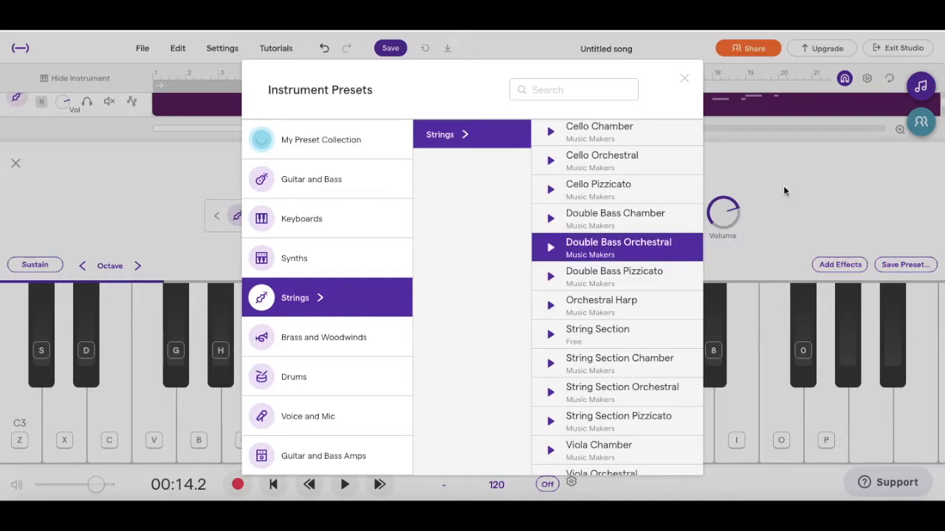
click(684, 79)
click(14, 165)
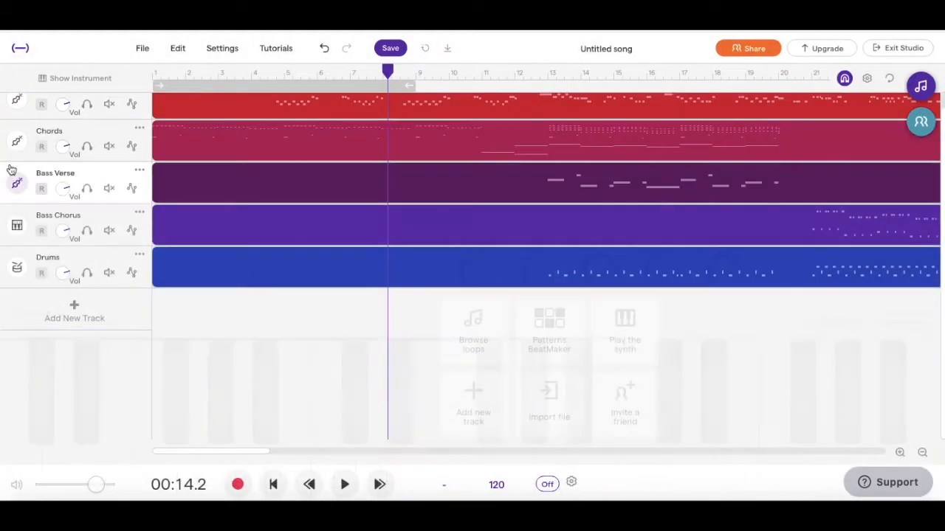
Change the Bass Chorus track's instrument to the Cello Orchestral strings preset and close its instrument view
click(16, 225)
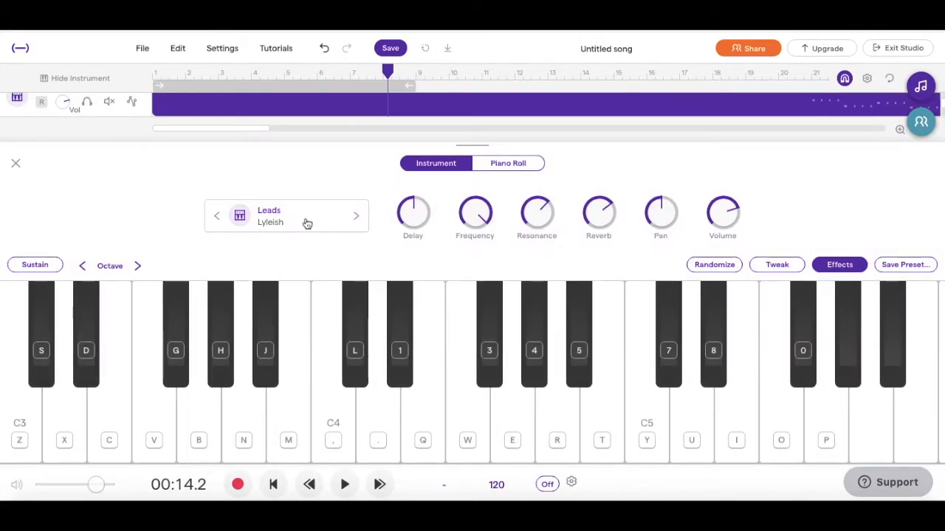
click(306, 221)
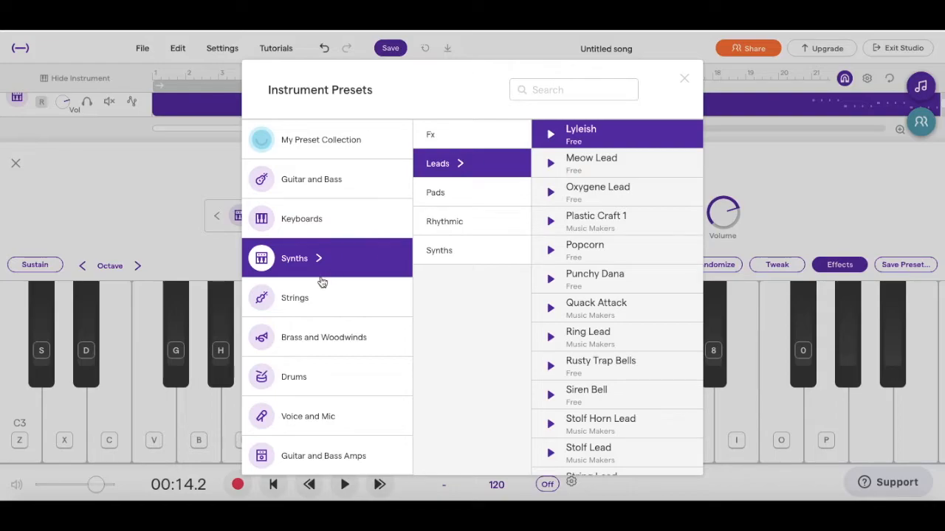
click(297, 294)
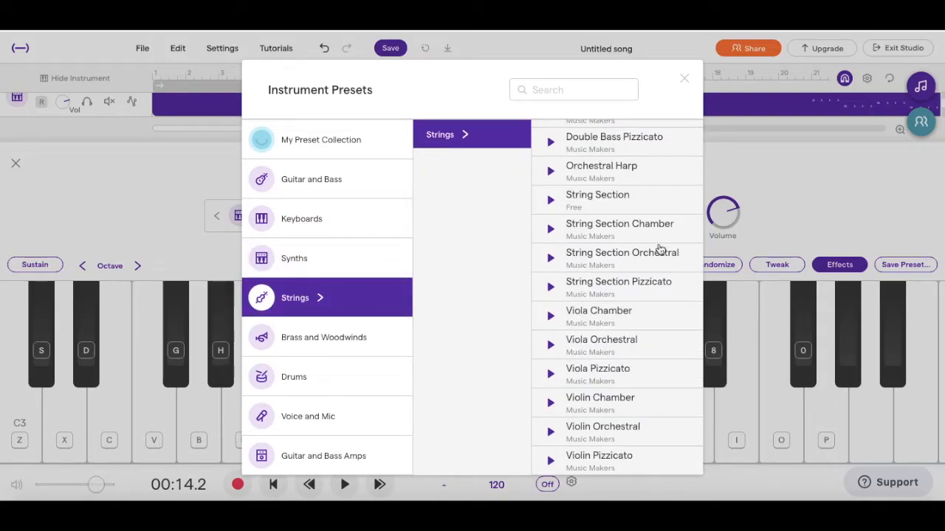
scroll(616, 384, up, 5)
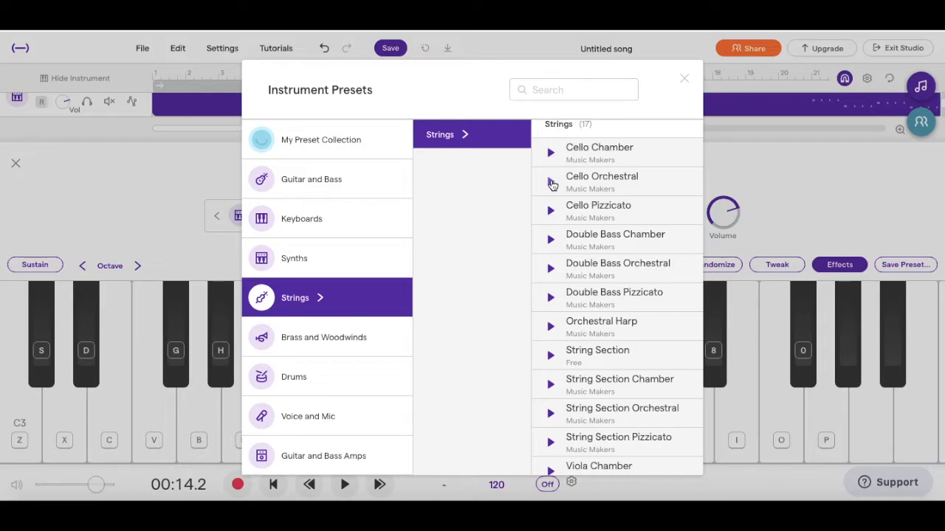
click(586, 186)
click(681, 78)
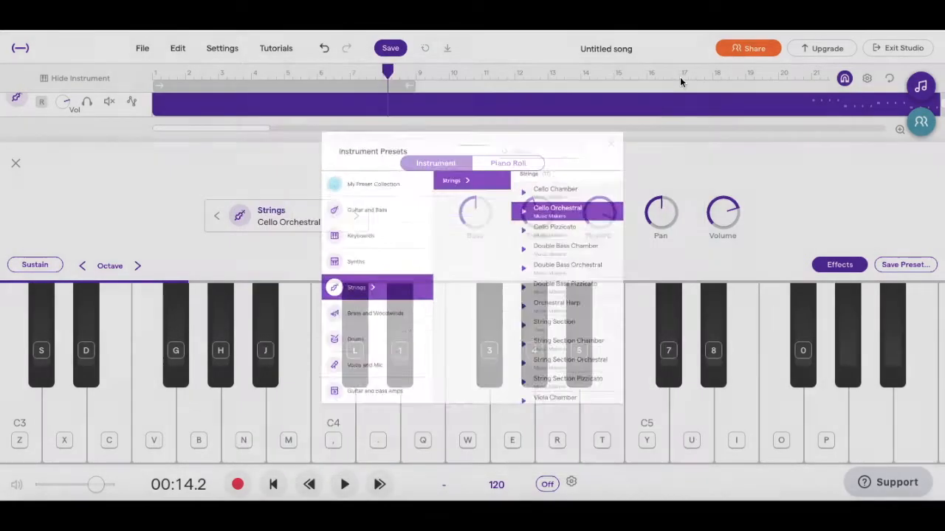
click(17, 163)
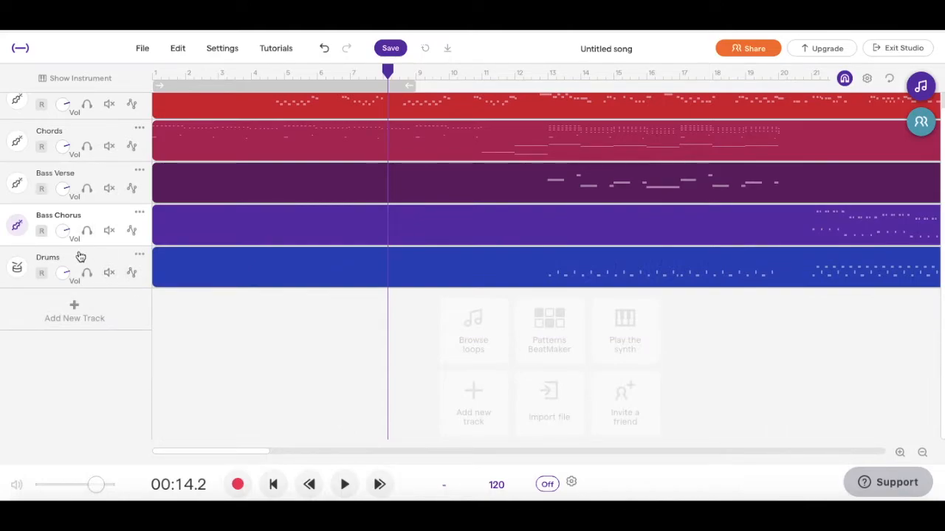
Preview the drum kit presets, assign the Clean Red kit to the Drums track, and close its instrument view
click(80, 257)
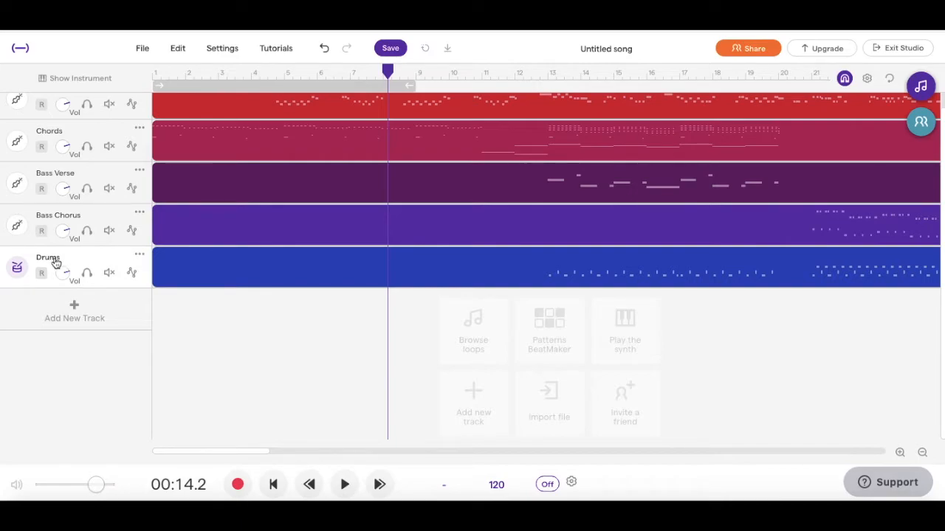
click(16, 269)
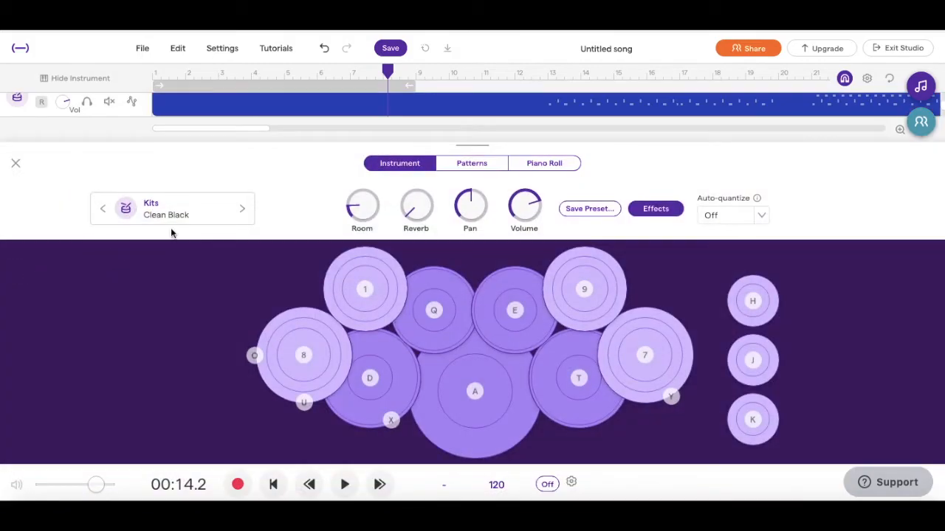
click(170, 212)
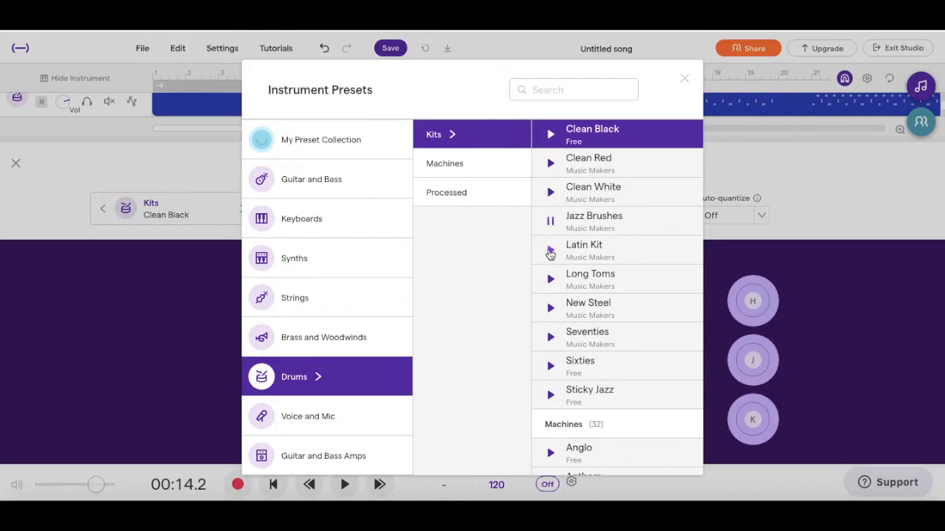
click(550, 253)
scroll(569, 310, down, 4)
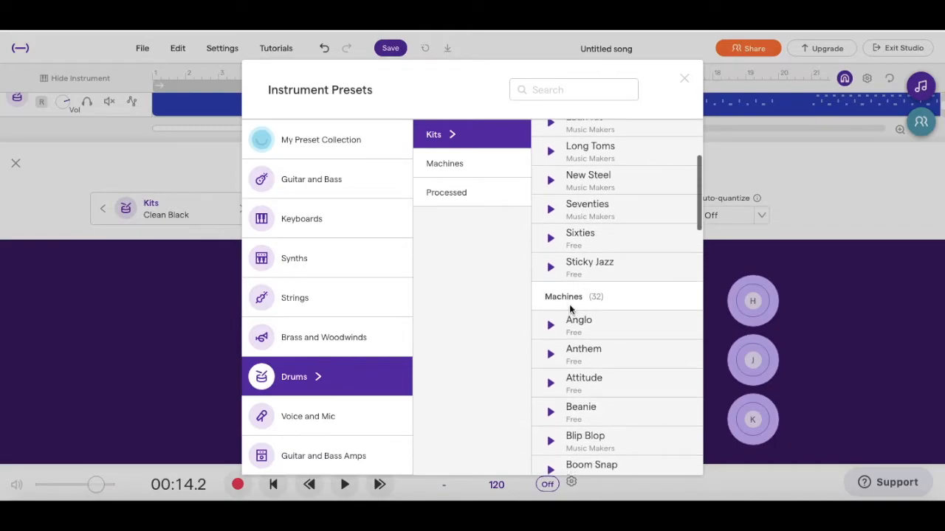
scroll(569, 310, up, 5)
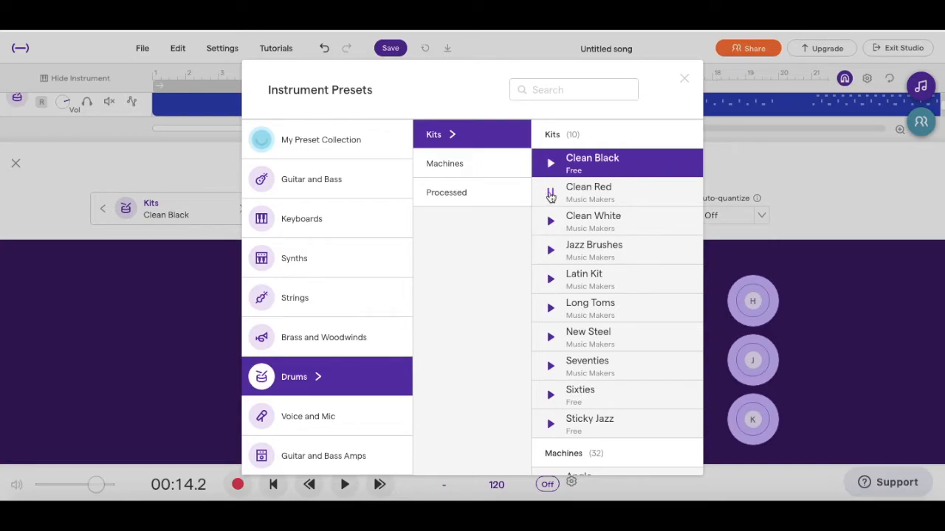
click(594, 193)
click(684, 79)
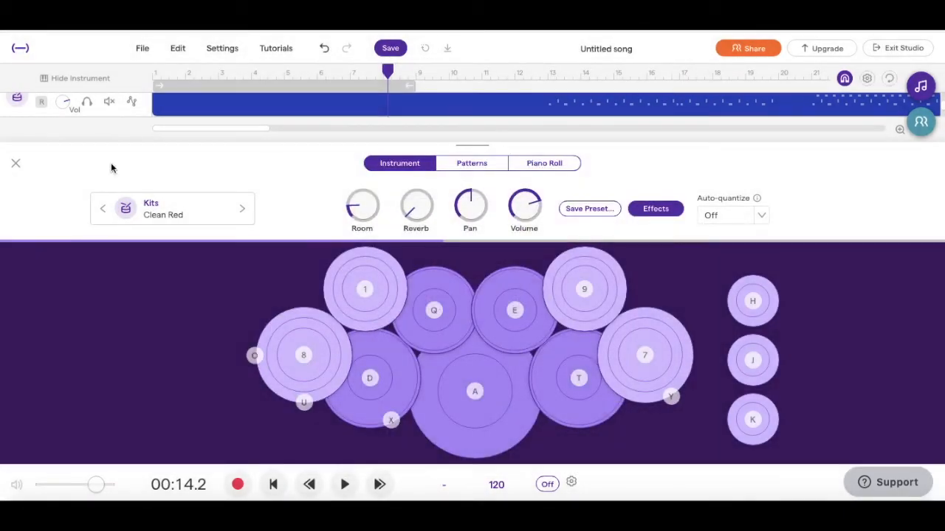
click(17, 162)
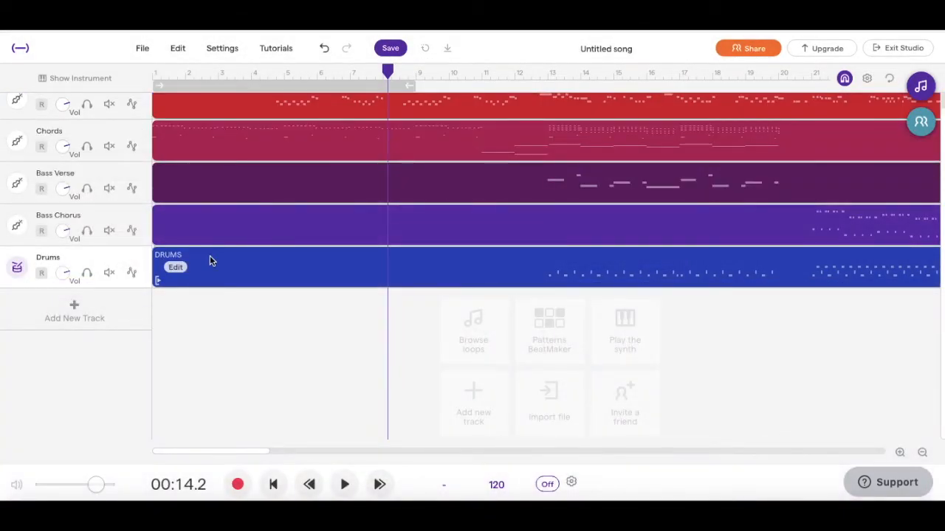
Return to the beginning of the song and play all tracks with the string arrangement
scroll(211, 256, up, 1)
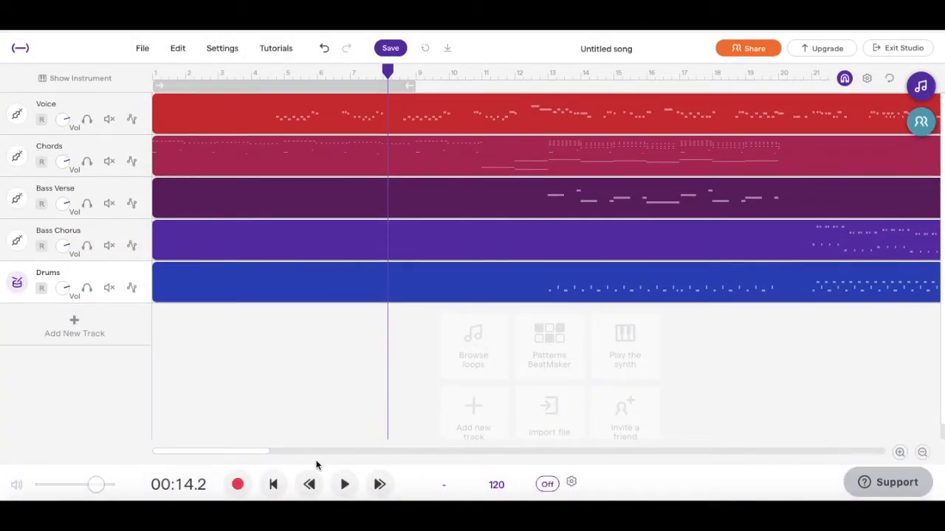
click(273, 484)
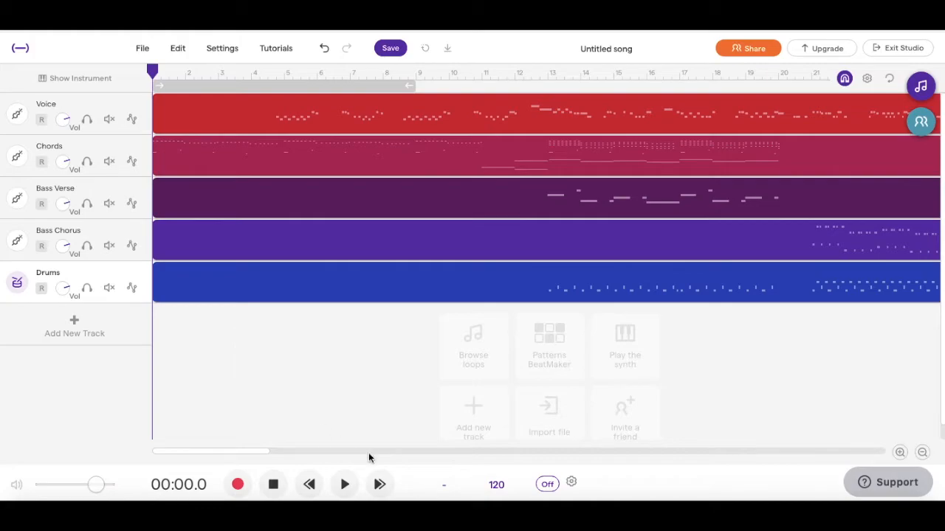
click(343, 484)
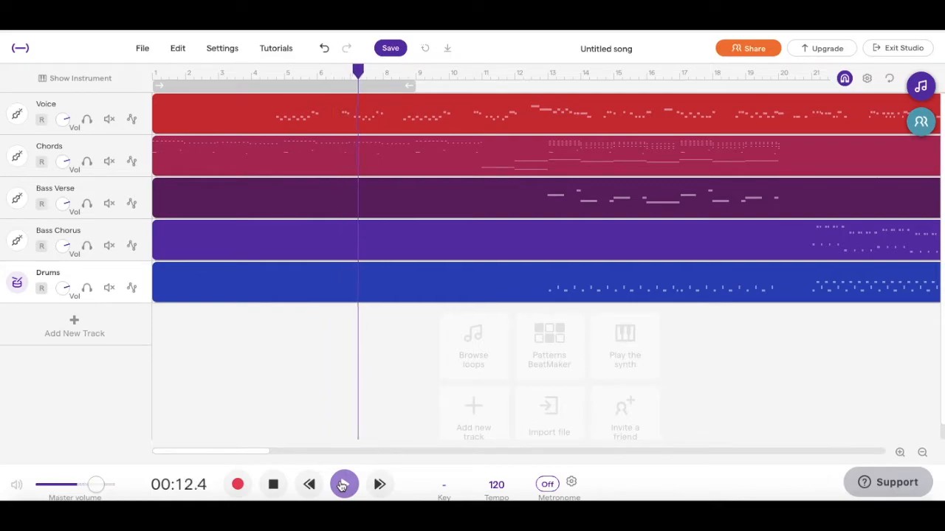
click(343, 484)
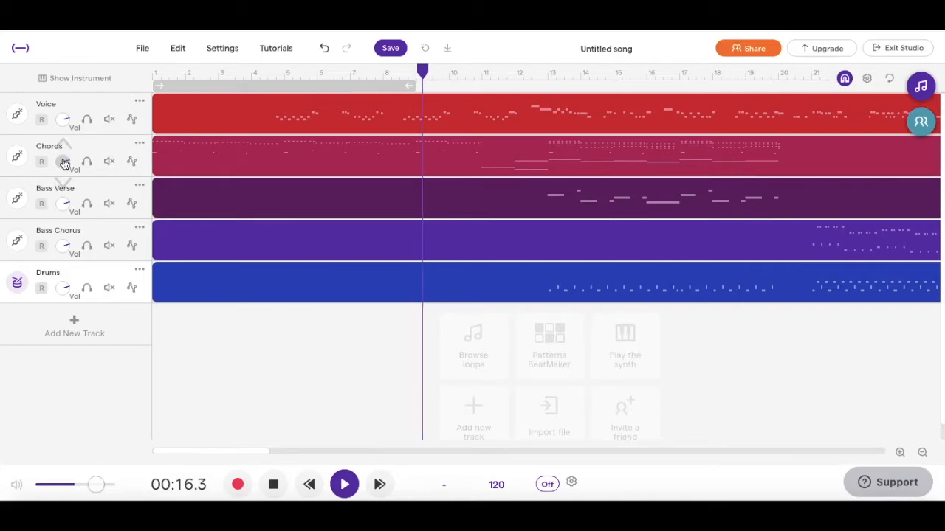
Lower the Chords and Bass Verse volumes and raise the Voice volume during playback, and stop at the song's end
drag(62, 169, 57, 222)
drag(62, 125, 58, 89)
drag(66, 202, 58, 236)
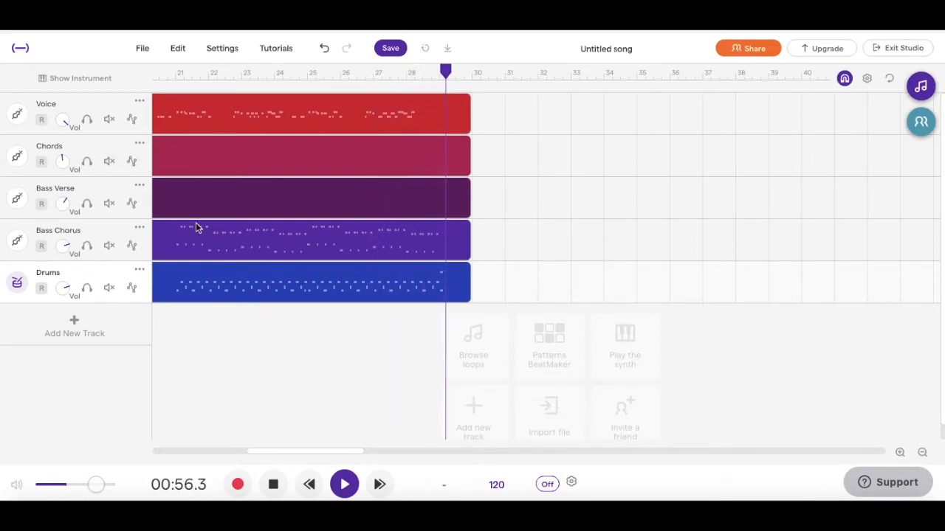
click(274, 487)
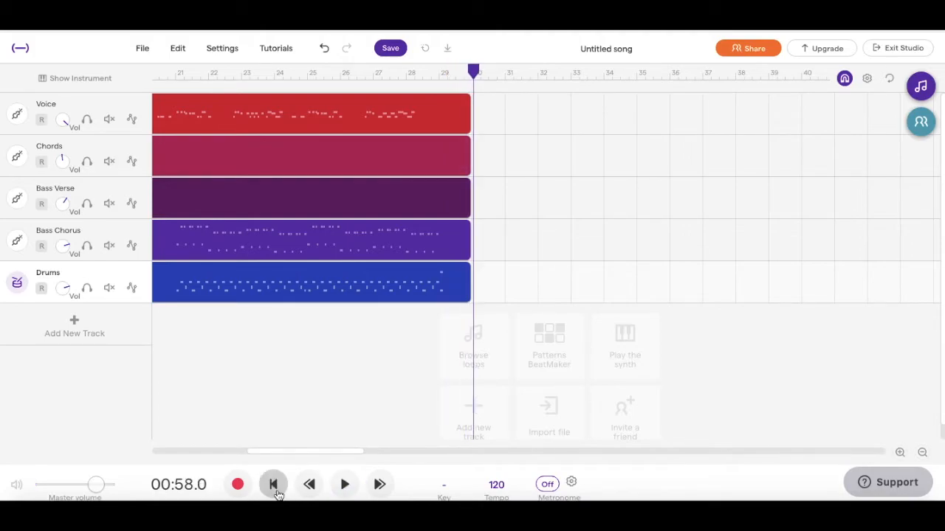
Change the Voice track's instrument to the Trumpet preset from Brass and Woodwinds and close its instrument view
scroll(344, 362, left, 10)
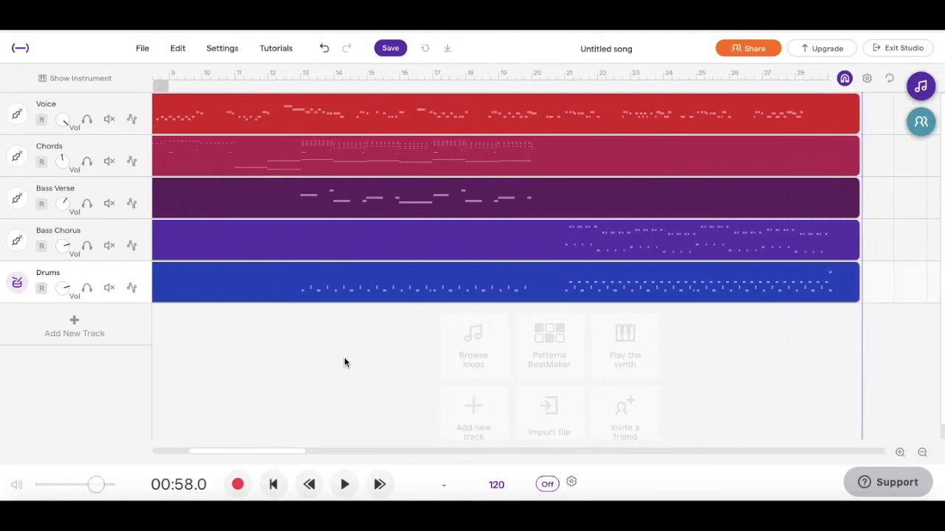
scroll(344, 363, left, 4)
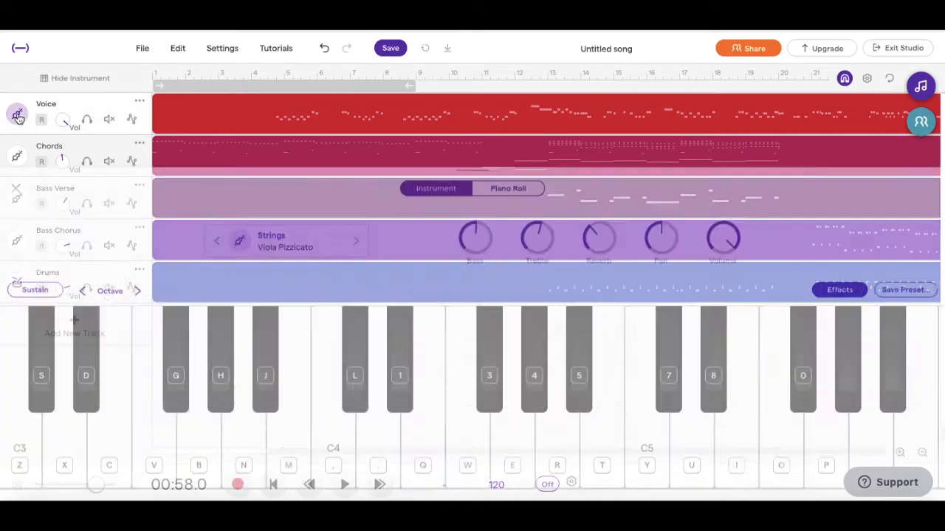
click(17, 115)
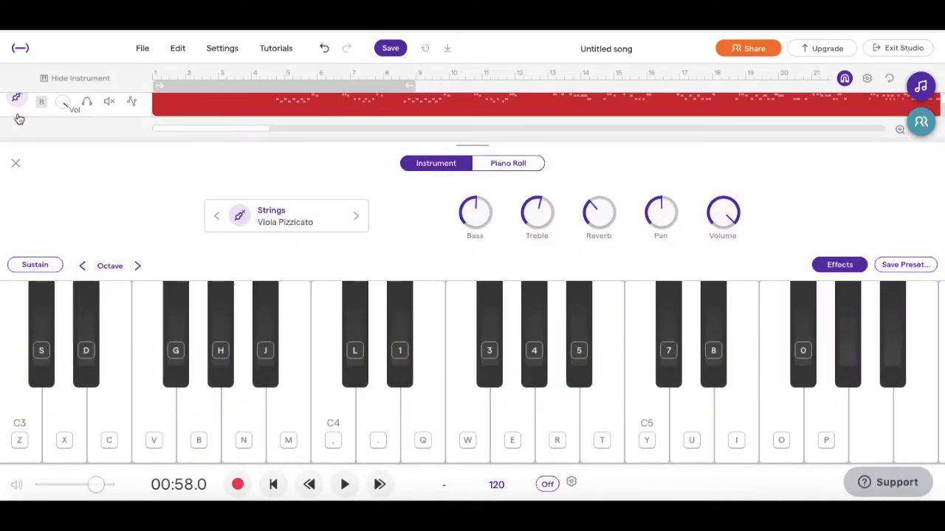
click(249, 220)
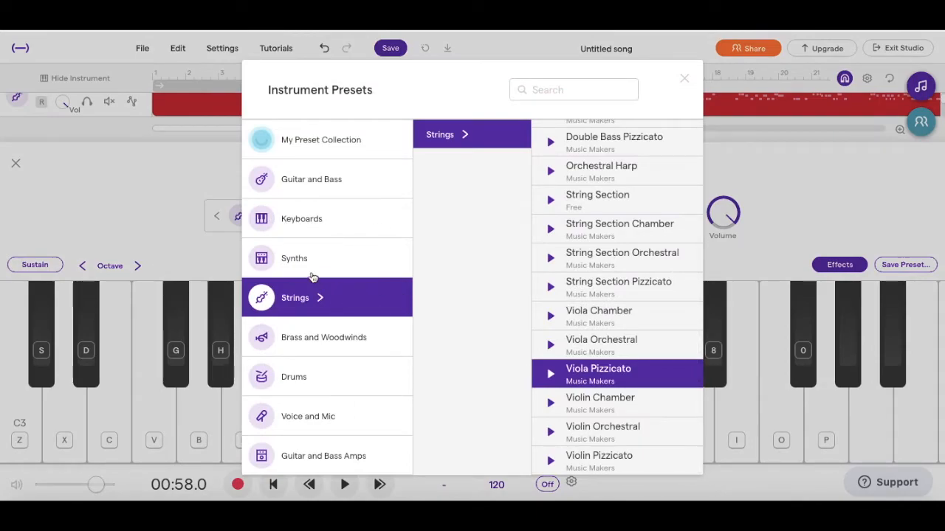
click(315, 339)
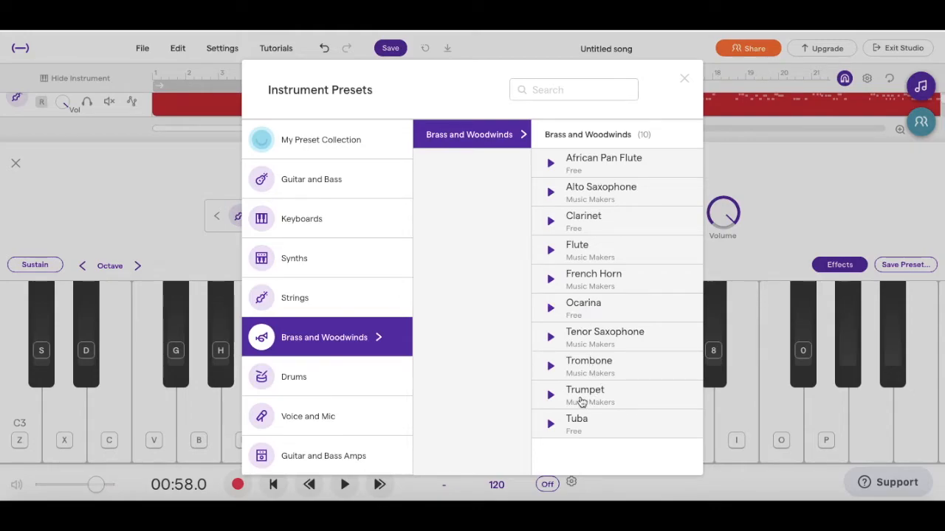
click(569, 398)
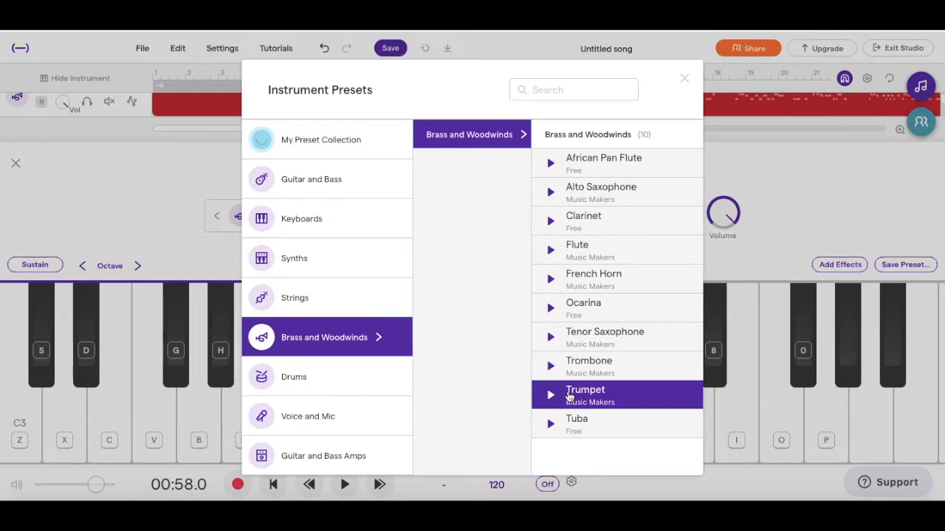
click(685, 79)
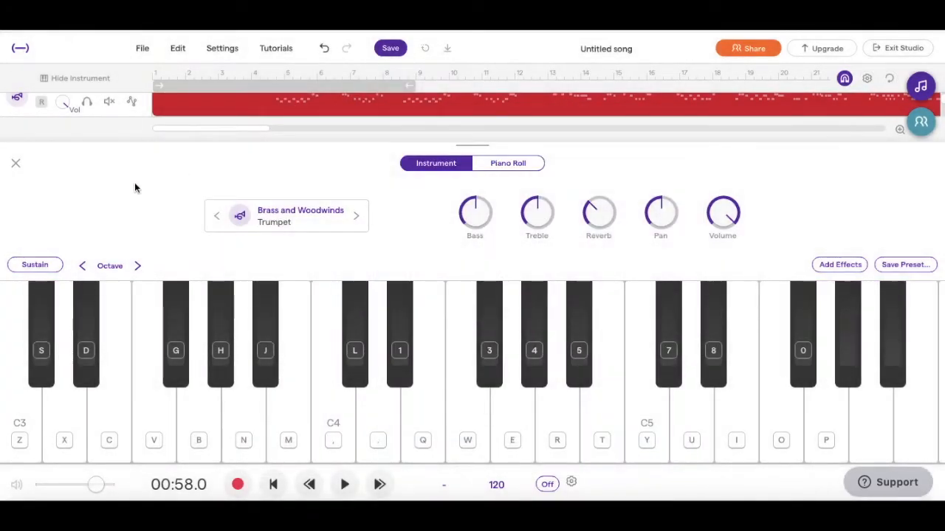
click(15, 163)
Change the Chords track's instrument to the Tenor Saxophone preset from Brass and Woodwinds and close its instrument view
click(17, 157)
click(265, 206)
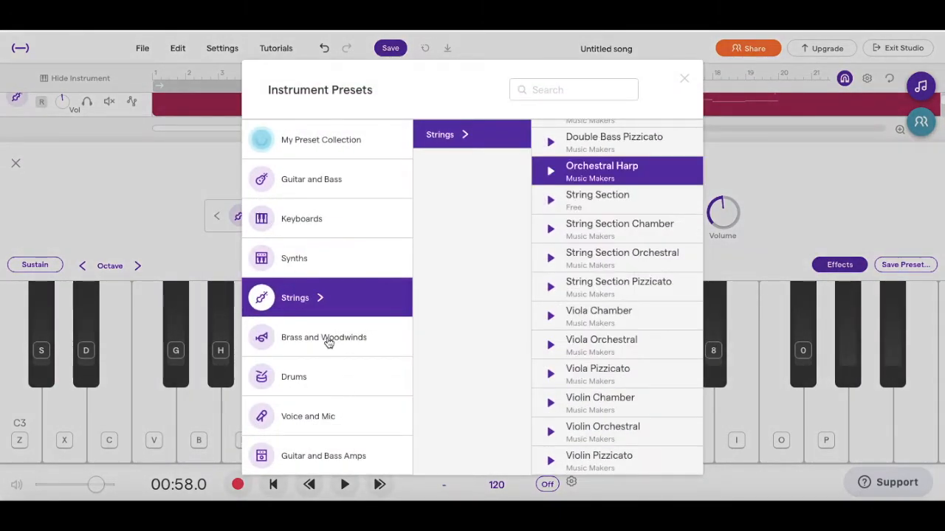
click(328, 343)
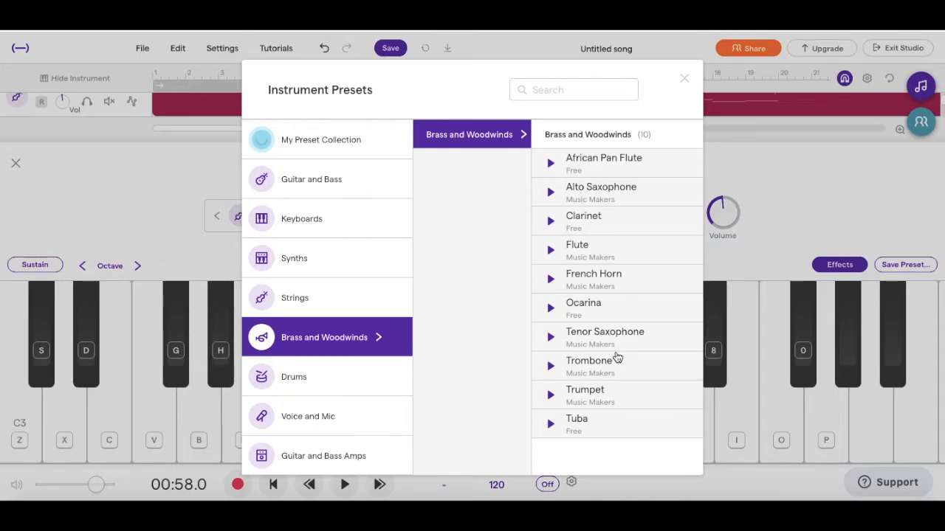
click(623, 333)
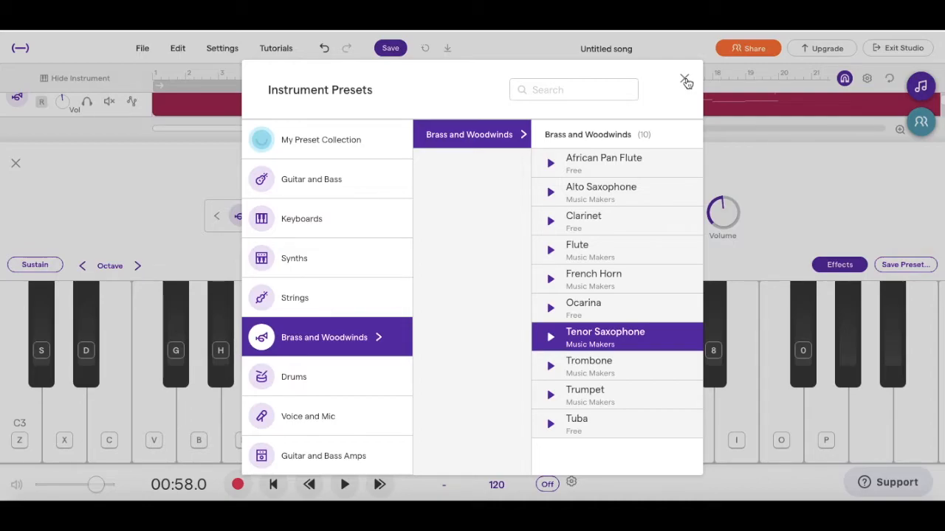
click(685, 81)
click(13, 162)
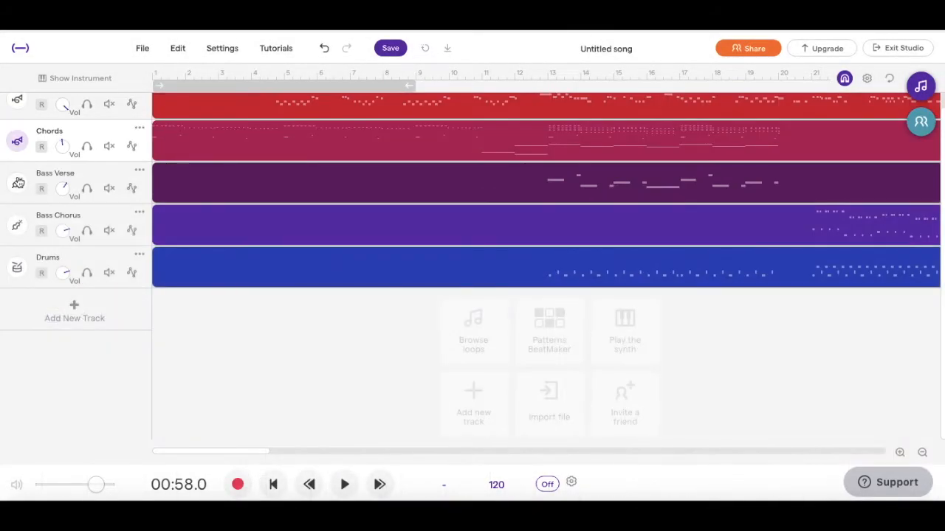
Change the Bass Verse track's instrument to the Trombone preset from Brass and Woodwinds and close its instrument view
click(16, 185)
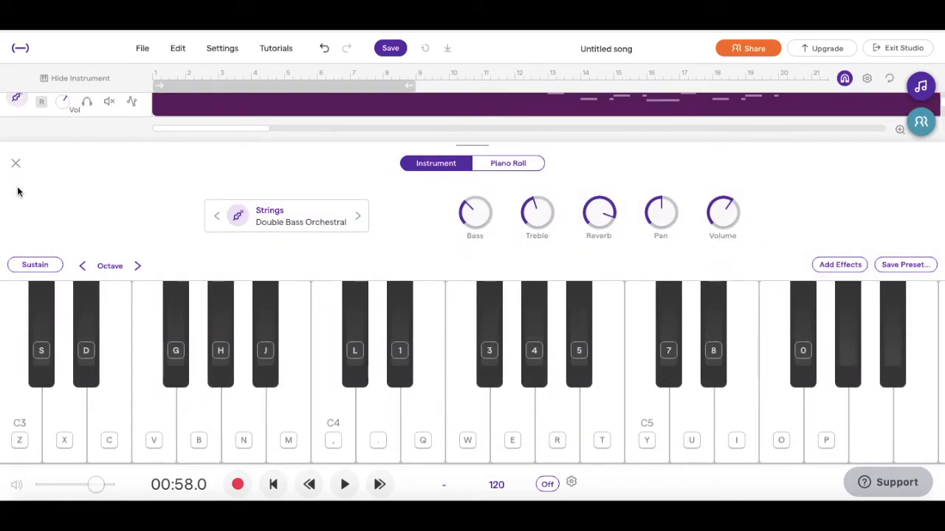
click(269, 218)
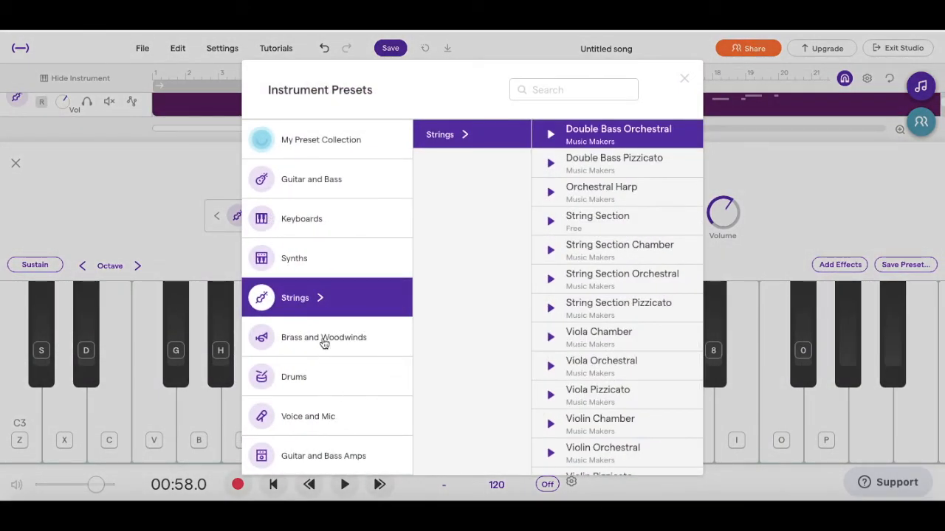
click(323, 341)
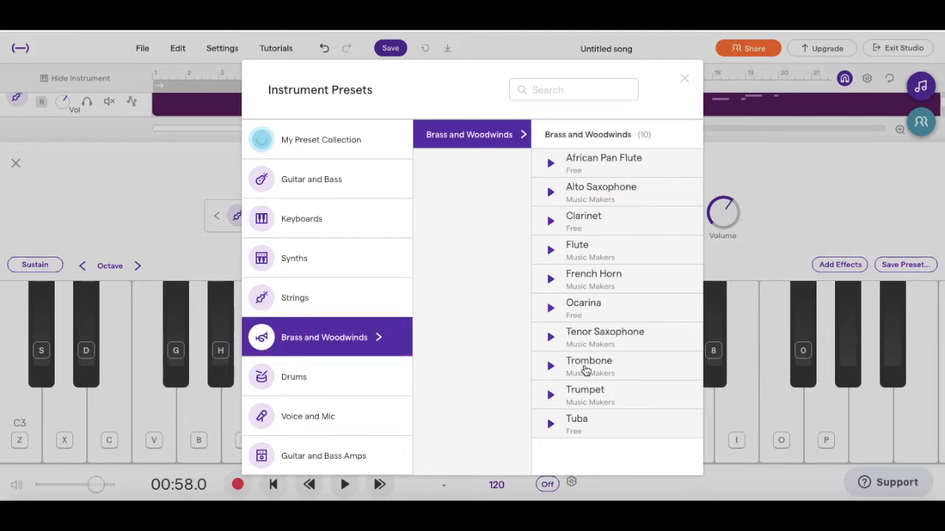
click(583, 369)
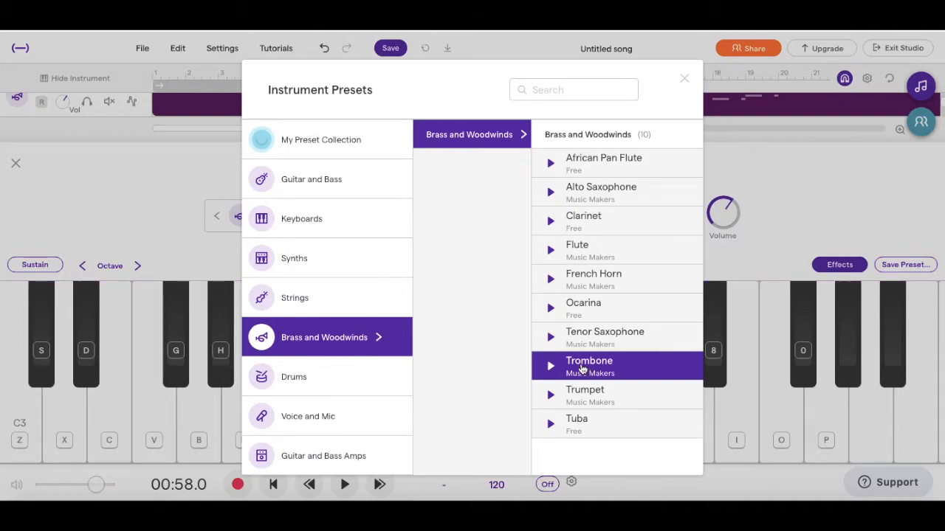
click(17, 162)
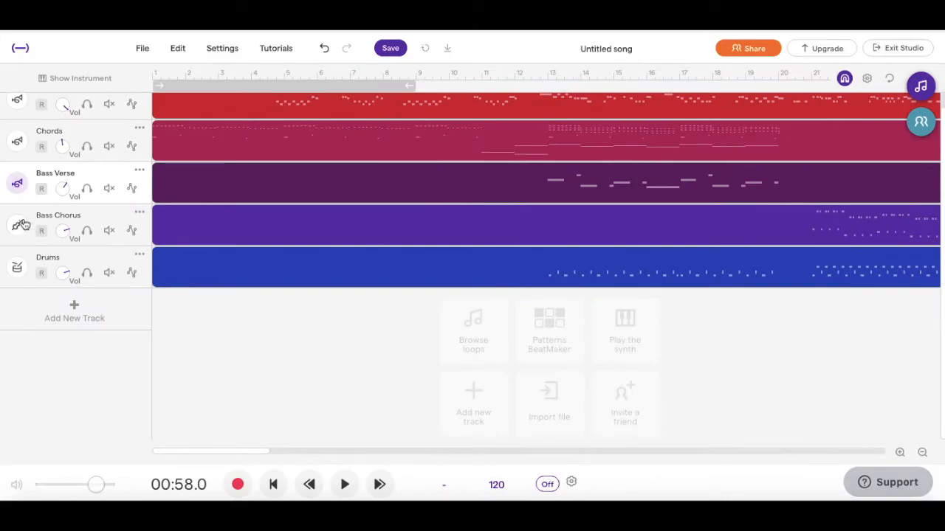
Change the Bass Chorus track's instrument to the Tuba preset from Brass and Woodwinds and close its instrument view
click(22, 226)
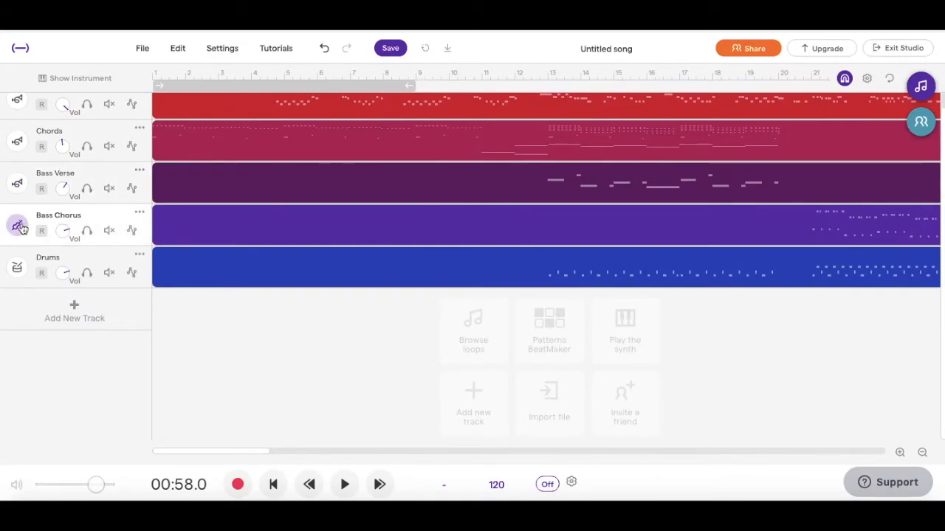
click(17, 225)
click(284, 217)
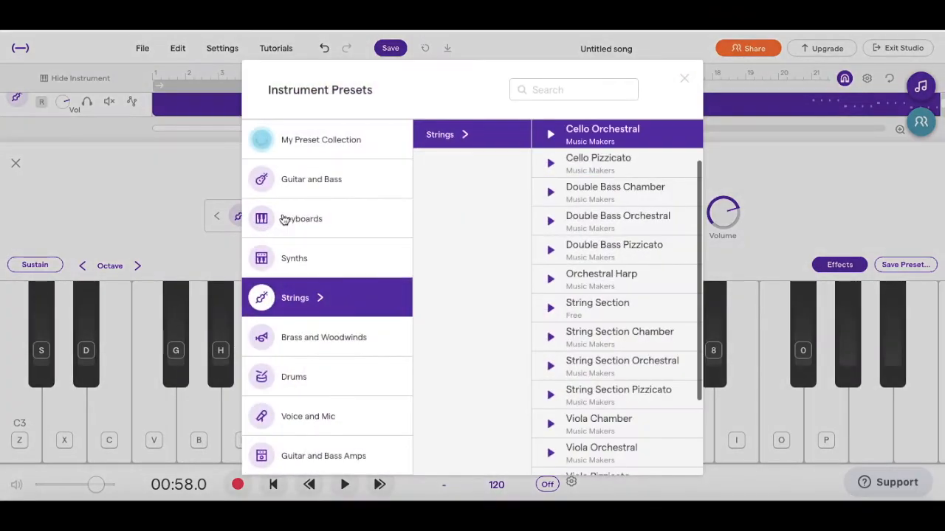
click(306, 346)
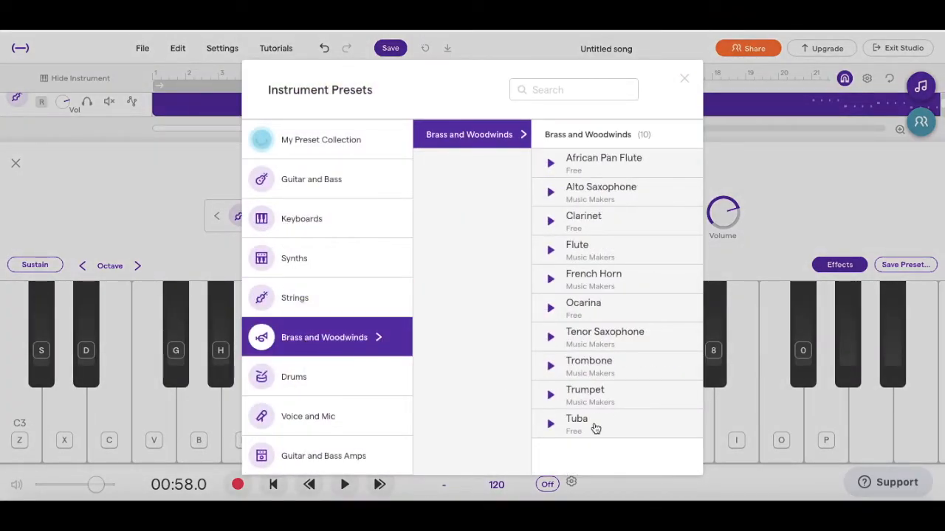
click(595, 427)
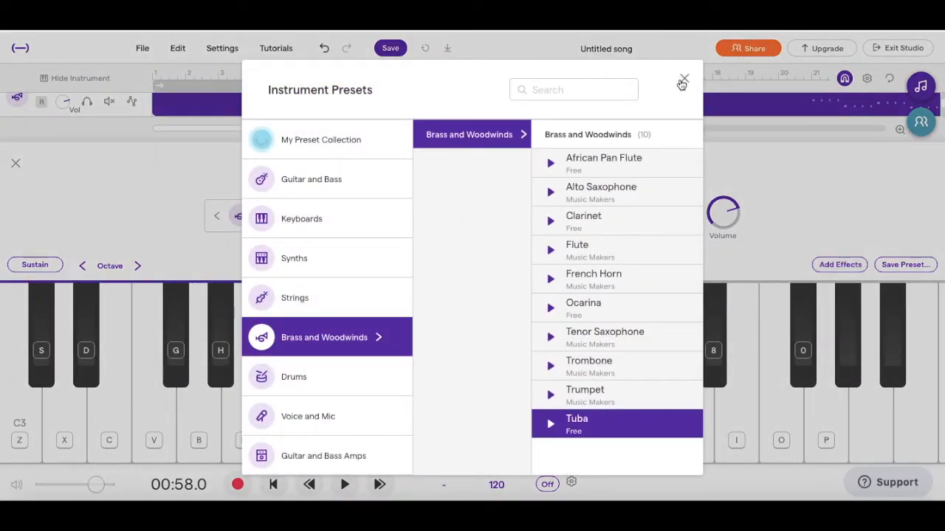
click(683, 79)
click(15, 165)
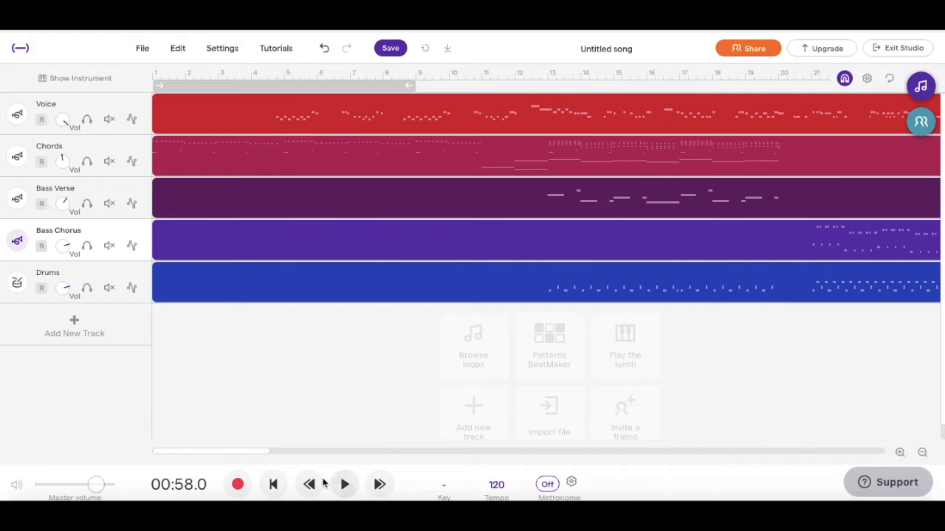
Play the opening bars of the song from the beginning, then pause playback
click(274, 484)
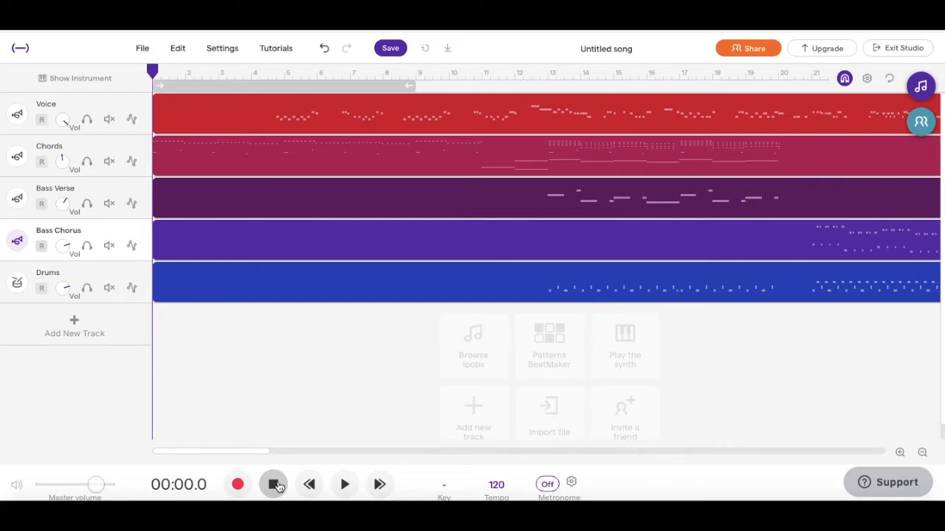
click(345, 483)
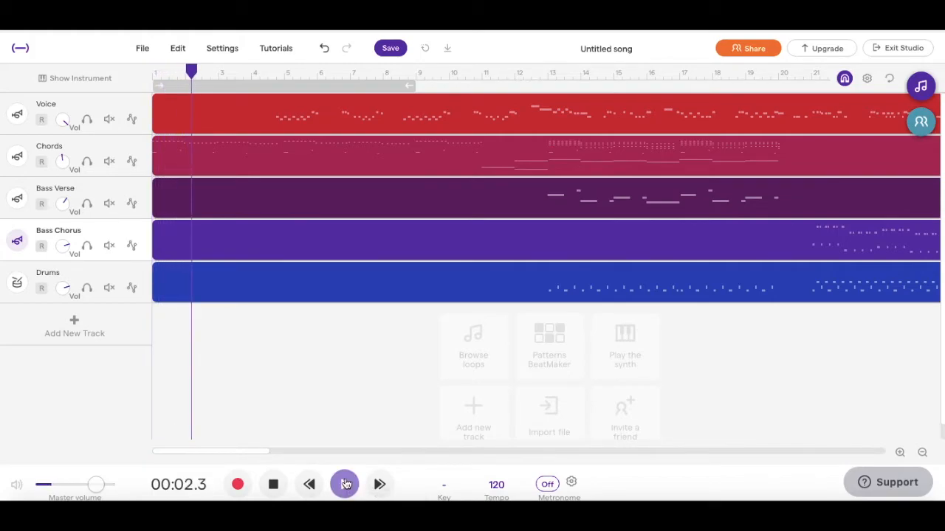
click(345, 484)
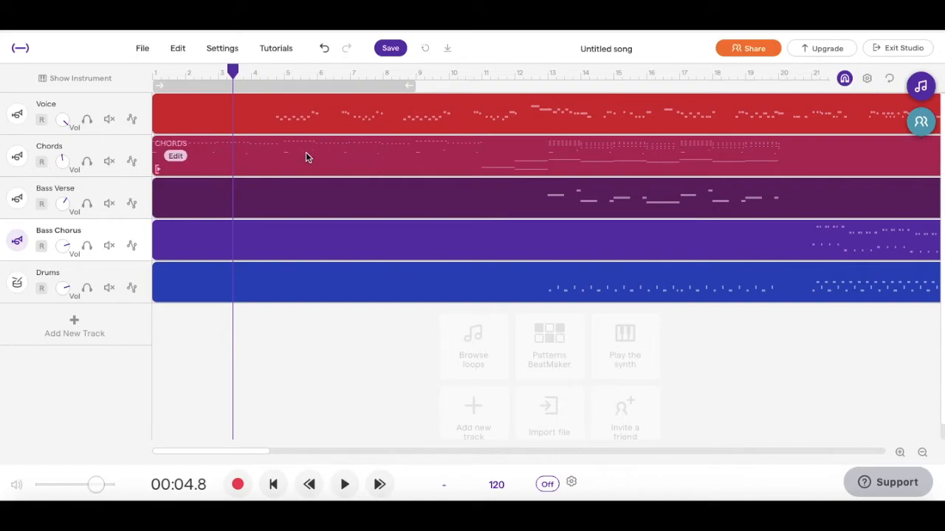
Lower the pitch of the Chords clip by 12 semitones
click(83, 152)
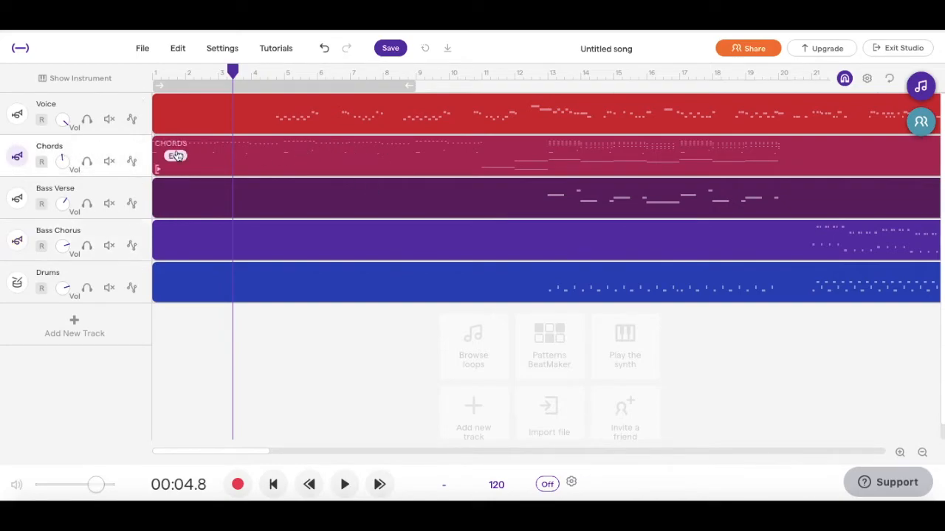
click(176, 157)
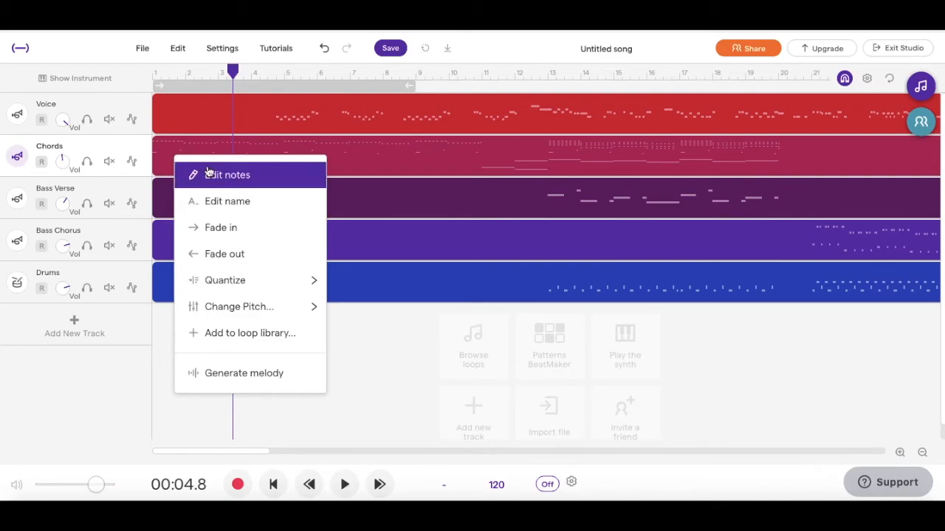
mouse_move(251, 310)
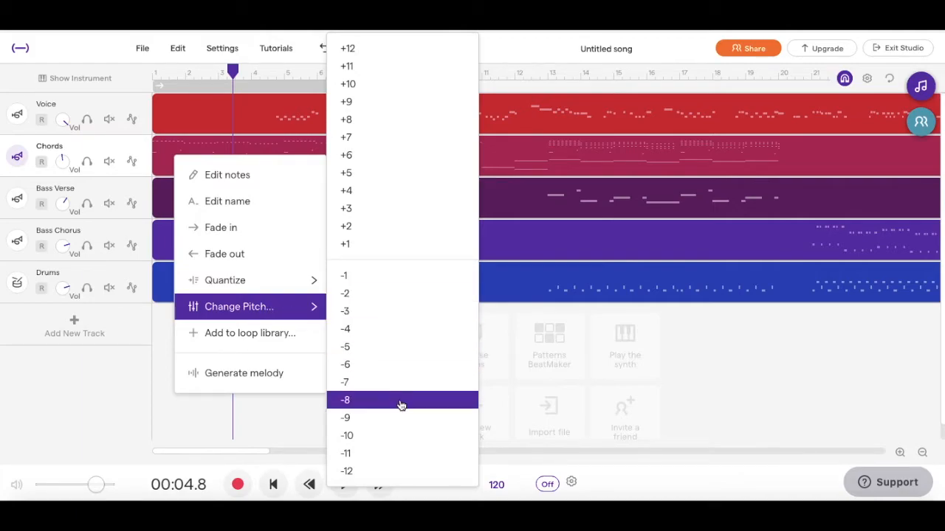
click(377, 473)
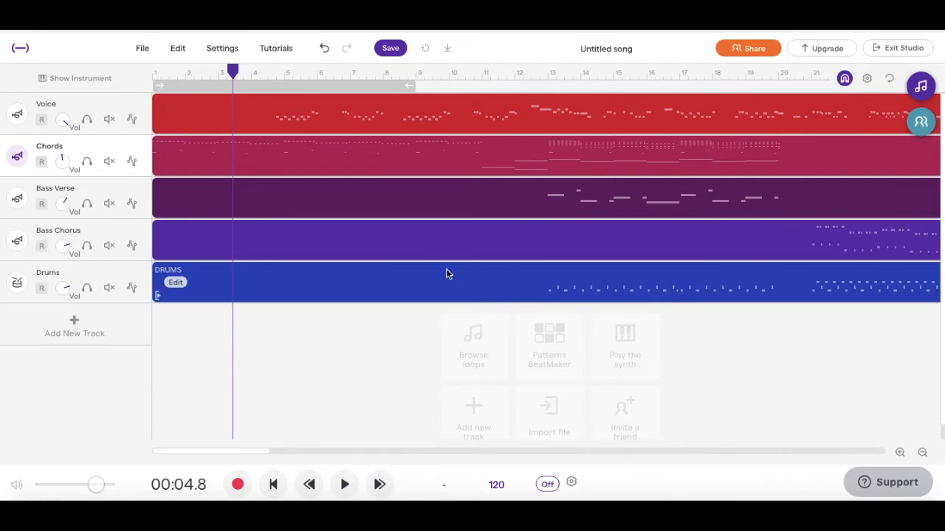
Play the song from the beginning, lower the Voice track's volume during playback, and pause near the end
click(273, 484)
click(344, 485)
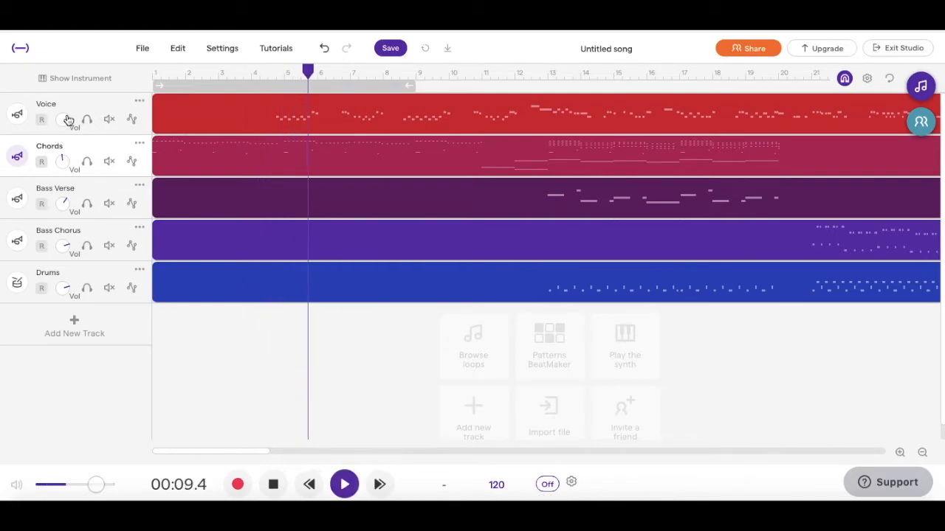
drag(62, 136, 56, 161)
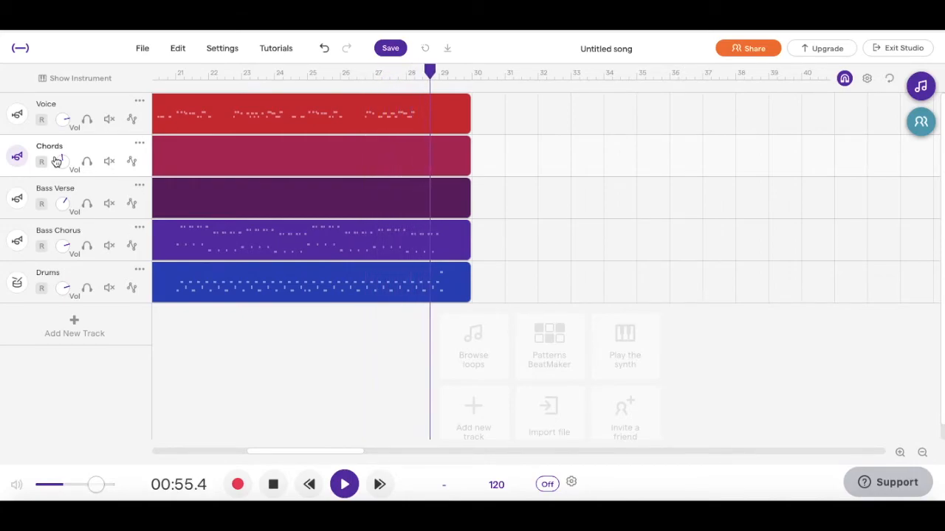
key(space)
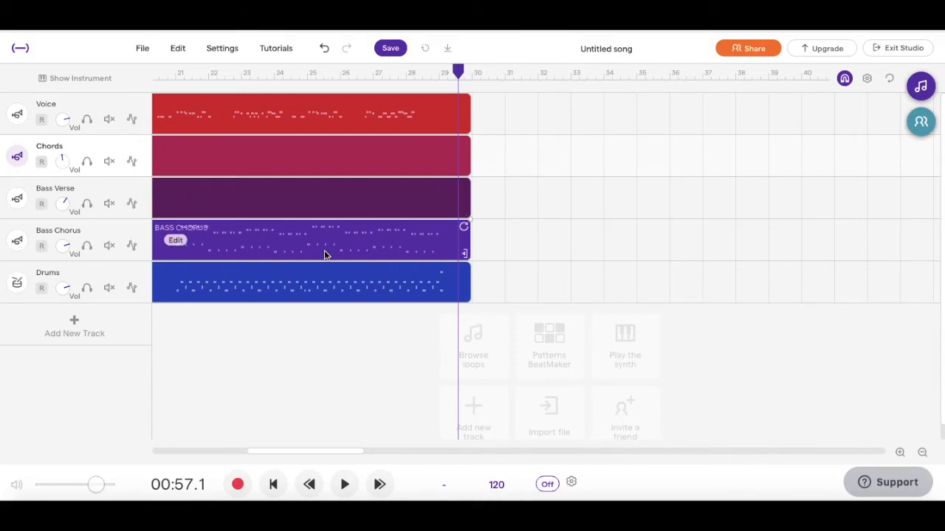
Solo the Bass Chorus track, listen to it from about bar 20, then stop playback and remove the solo
scroll(325, 254, left, 3)
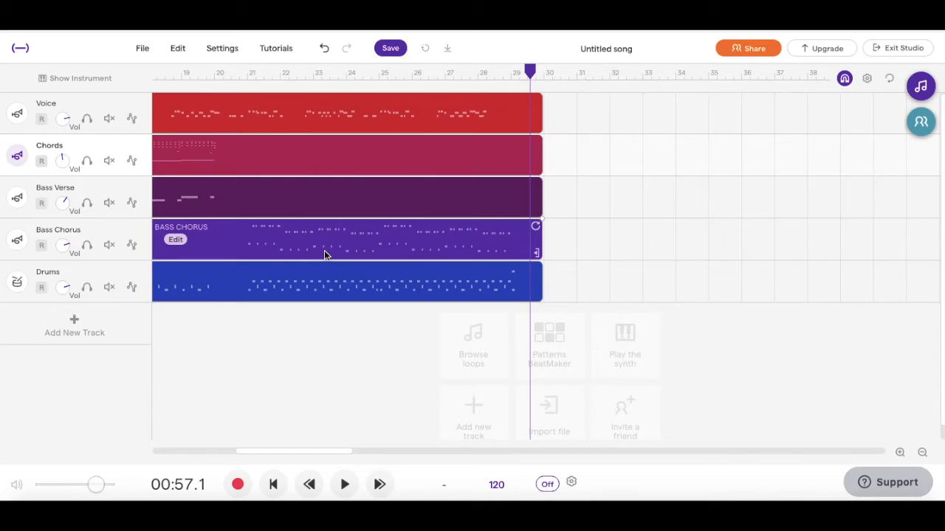
scroll(324, 250, left, 5)
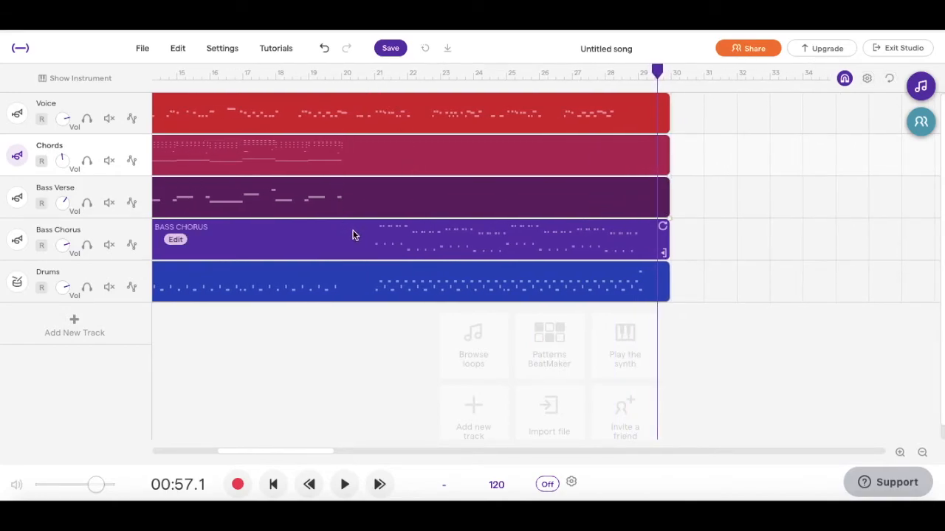
click(87, 245)
click(365, 87)
key(space)
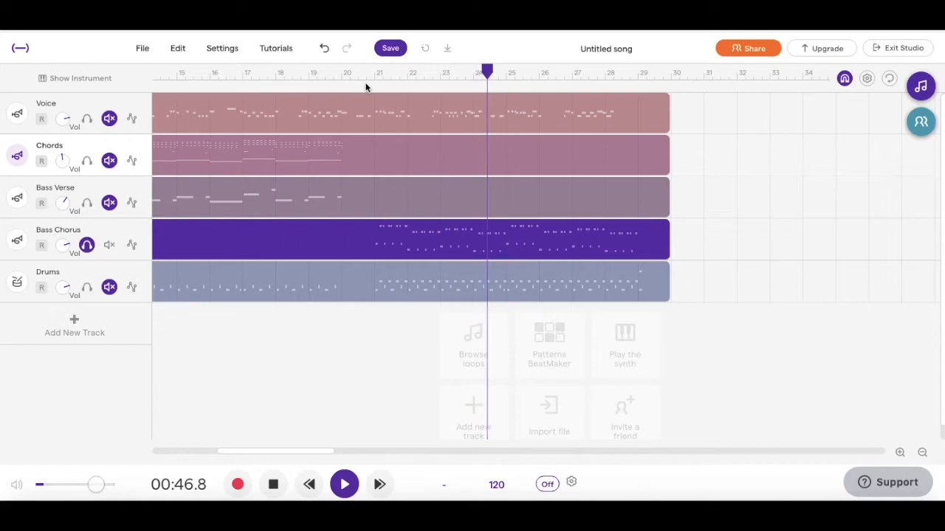
click(274, 495)
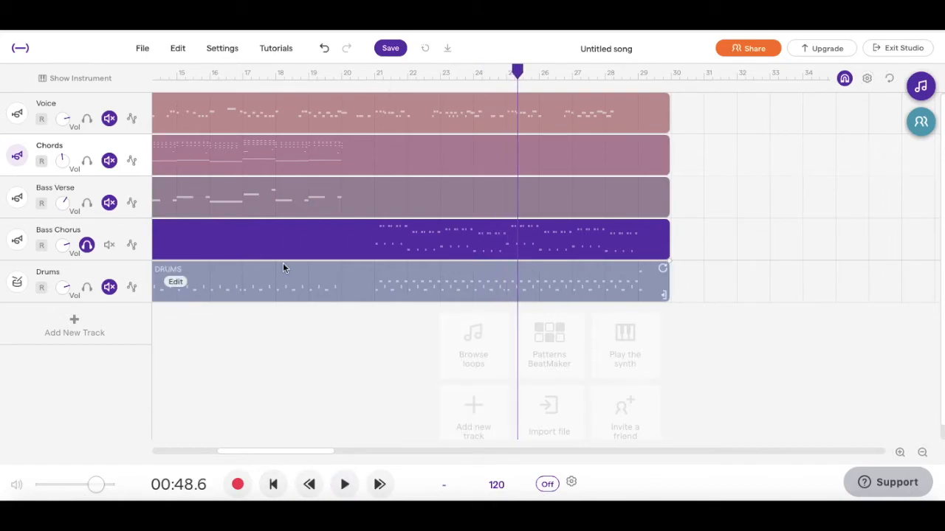
click(88, 245)
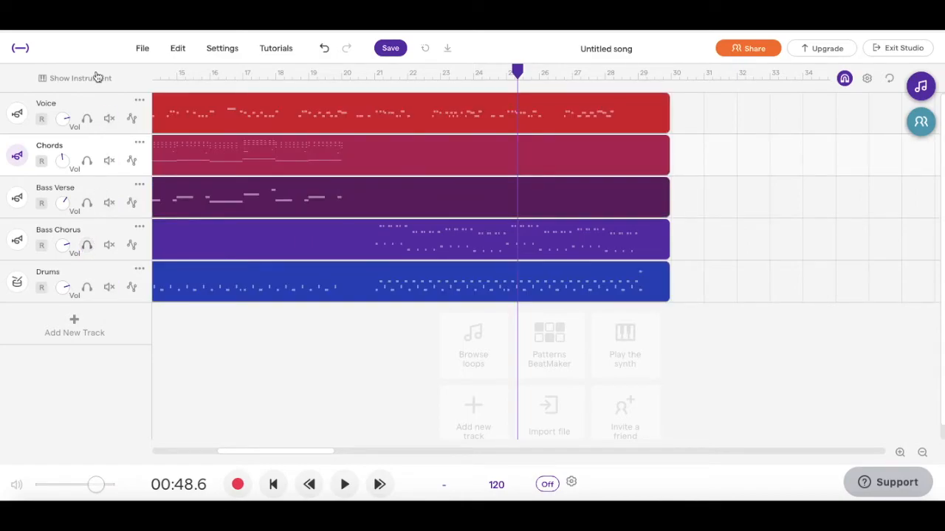
Open the instrument presets for the Voice track
click(18, 115)
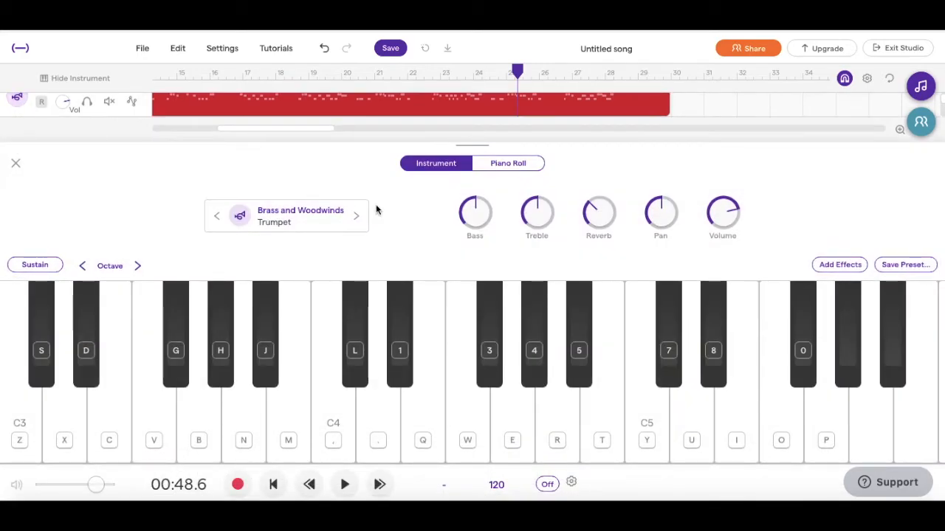
click(308, 218)
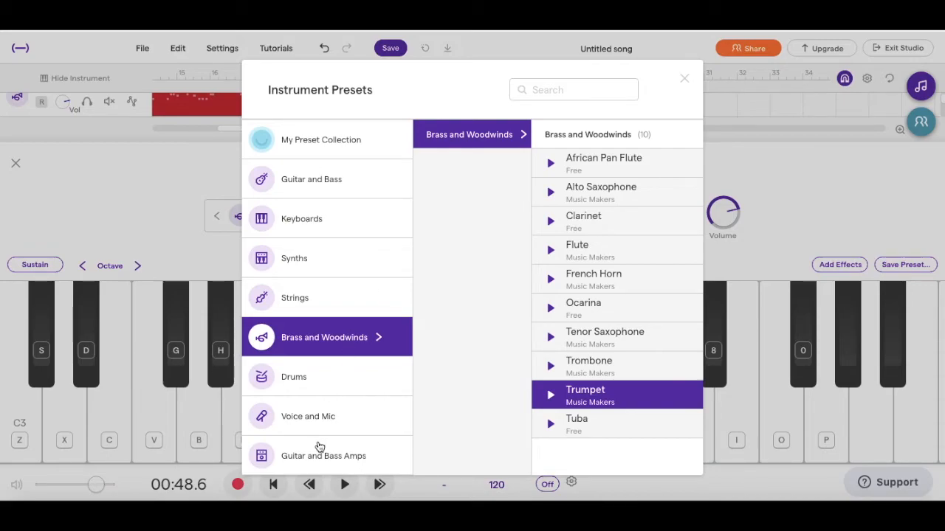
click(313, 454)
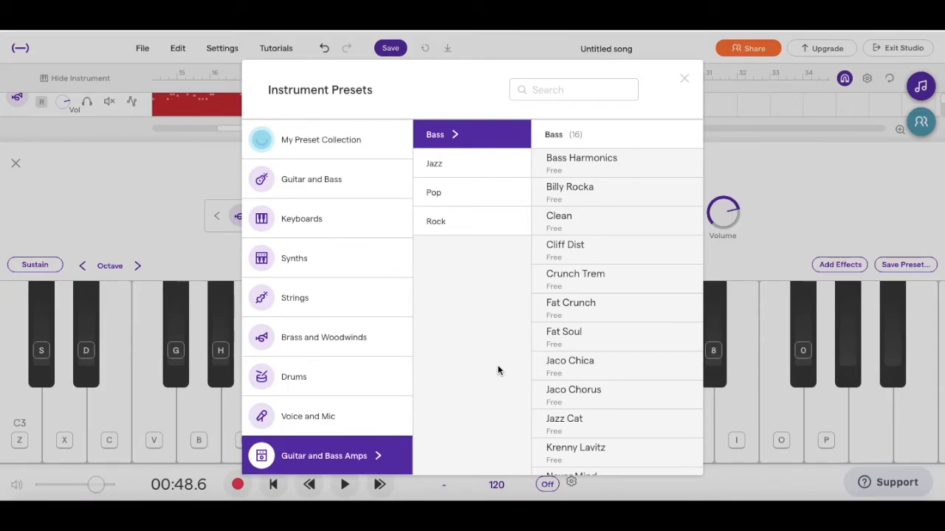
scroll(597, 330, down, 5)
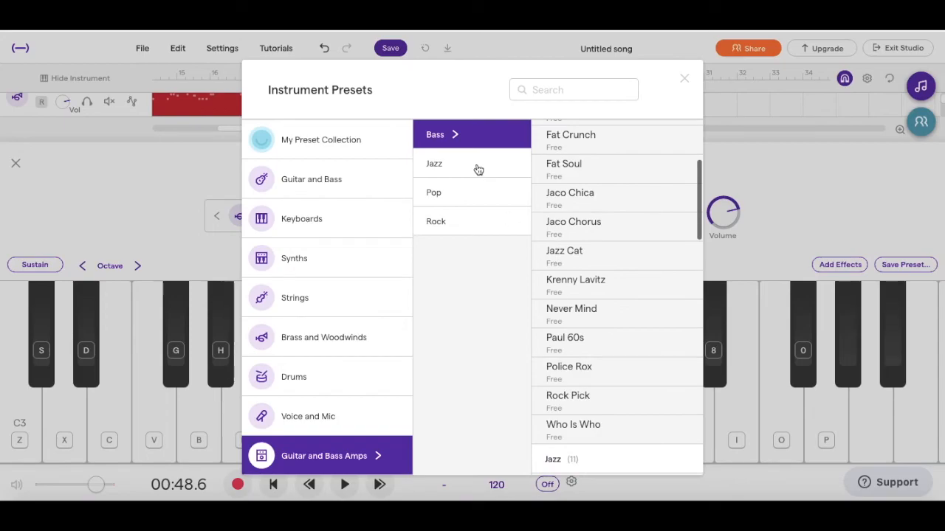
click(452, 222)
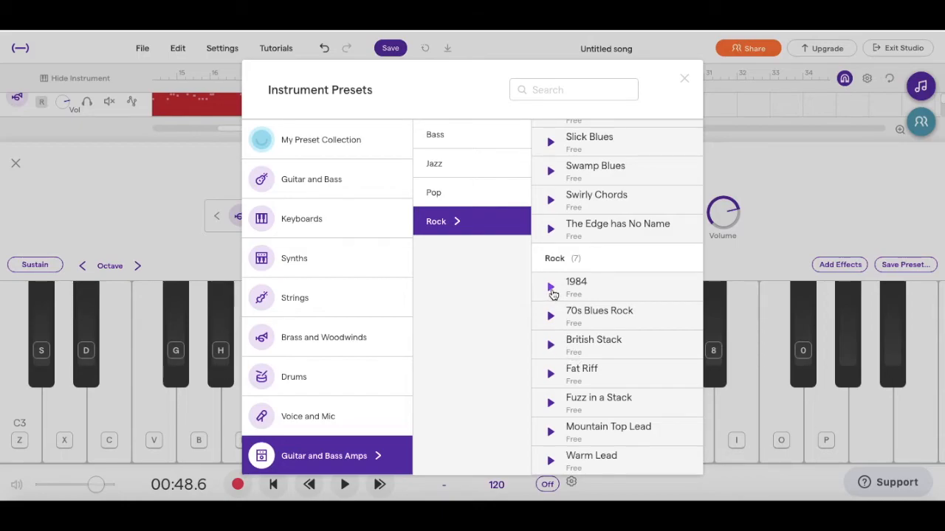
click(551, 289)
click(594, 291)
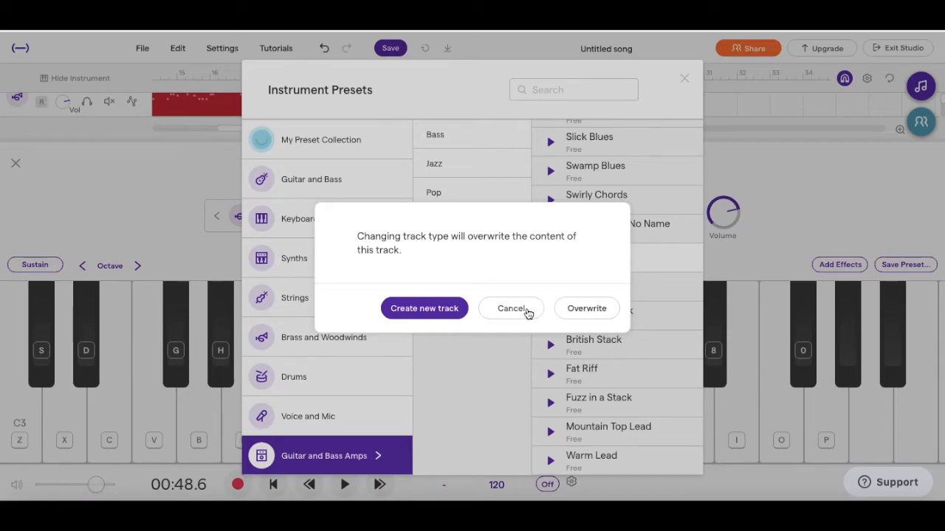
click(527, 311)
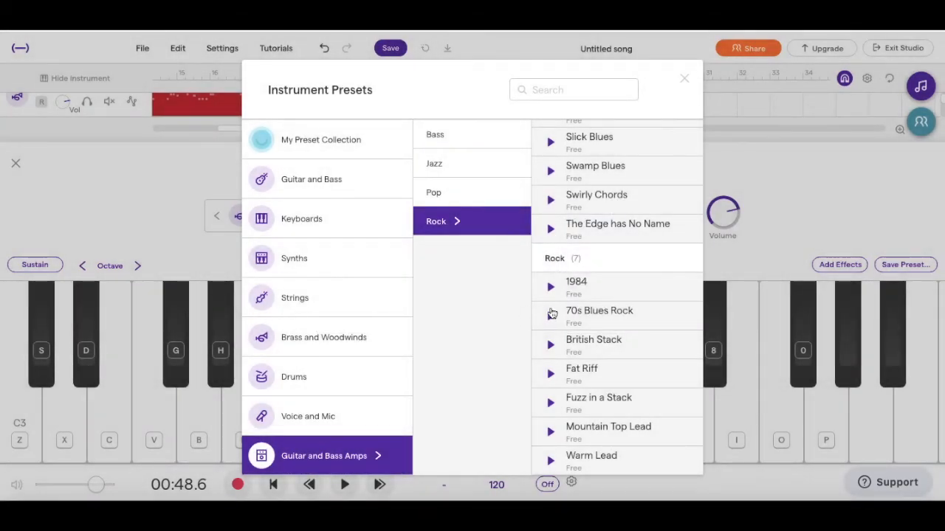
click(595, 289)
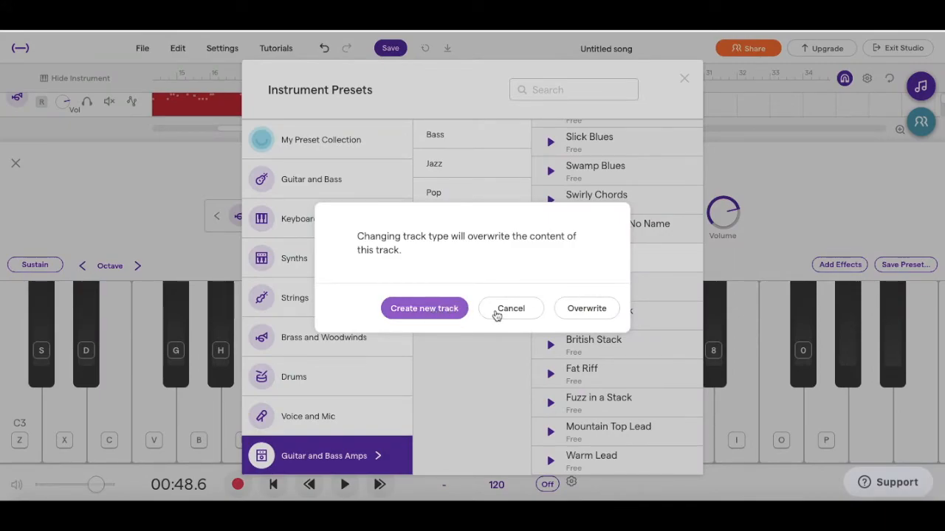
click(520, 311)
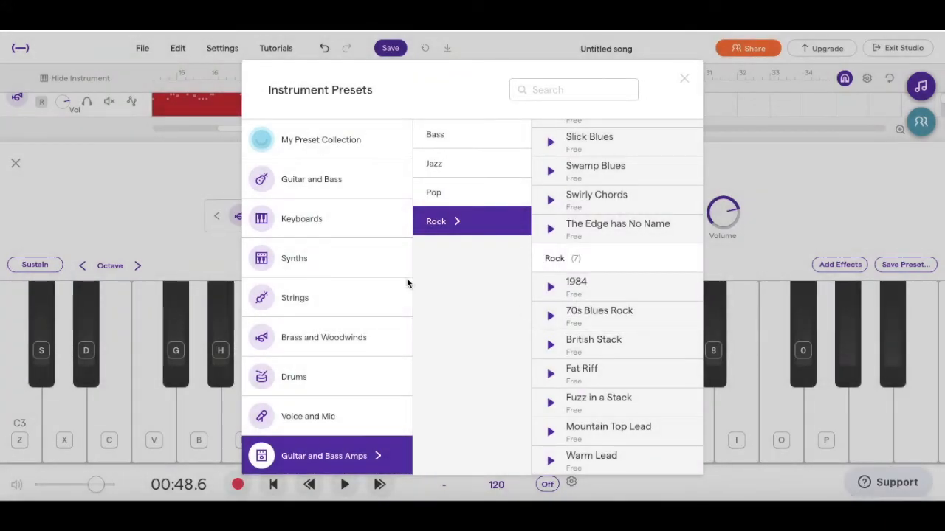
Change the Voice track's instrument to the 1984 preset from the Rock group of Guitar and Bass and close its instrument view
click(303, 184)
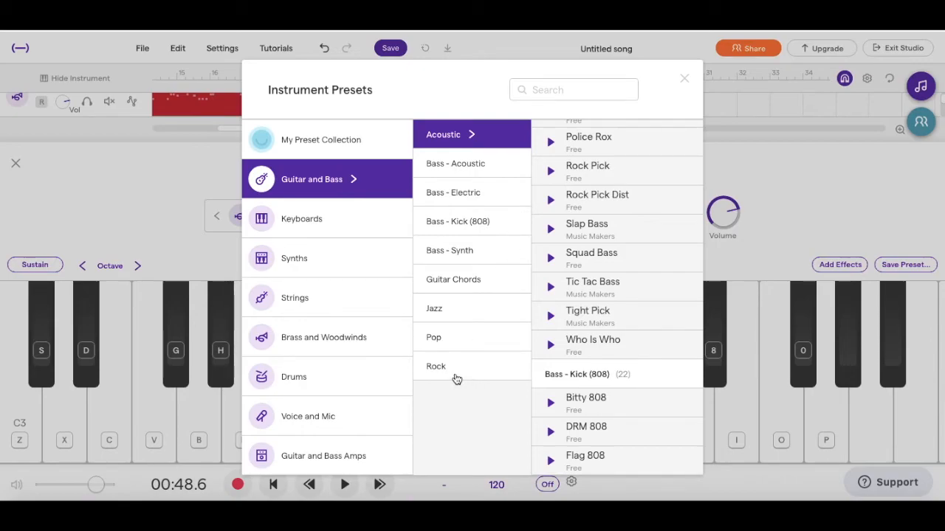
click(455, 377)
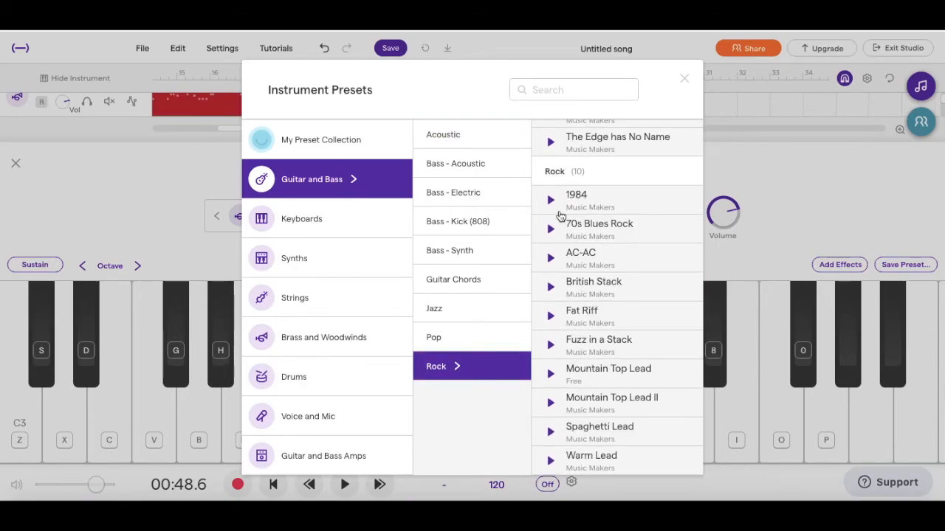
click(624, 200)
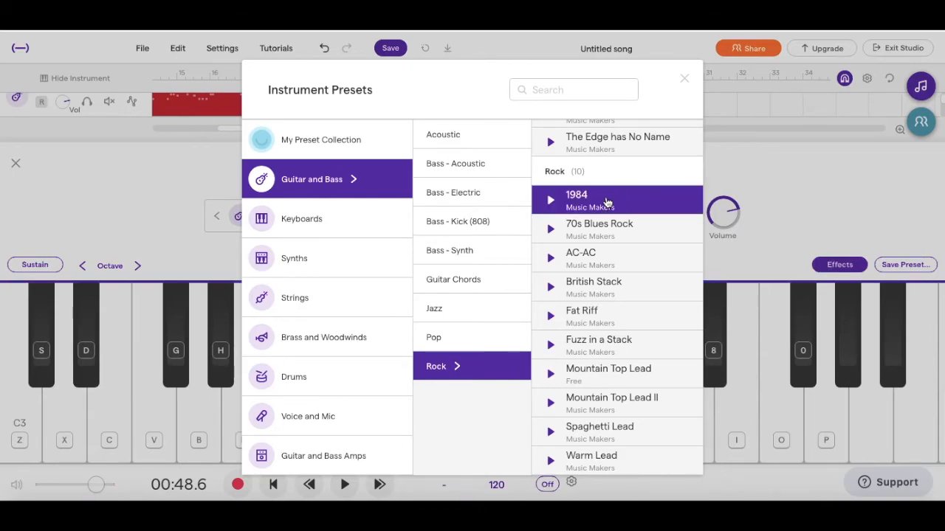
click(684, 78)
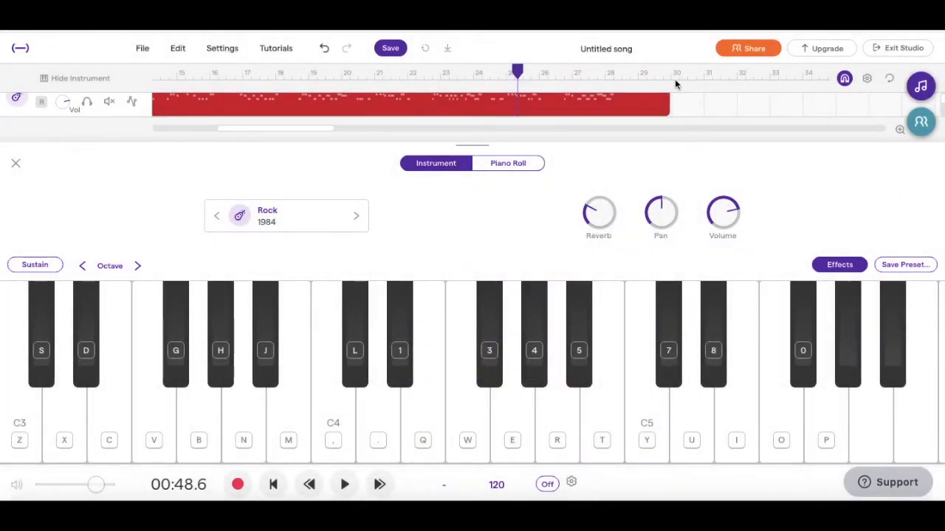
click(16, 164)
Change the Chords track's instrument to the British Stack preset from the Rock group of Guitar and Bass and close its instrument view
click(17, 156)
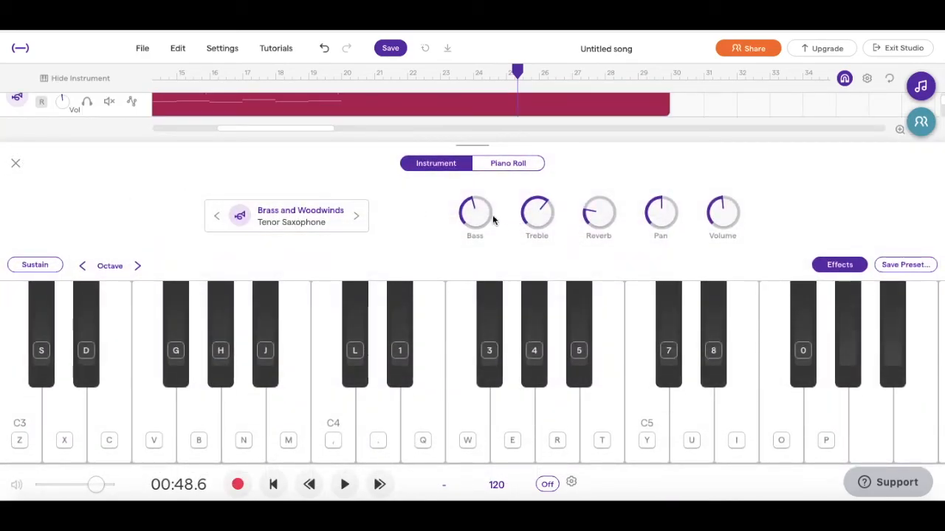
click(309, 218)
click(296, 184)
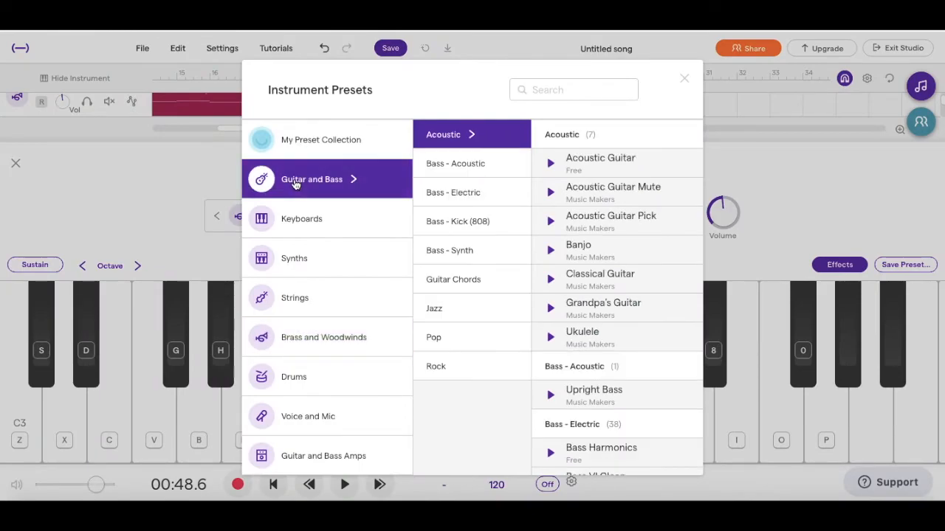
click(446, 373)
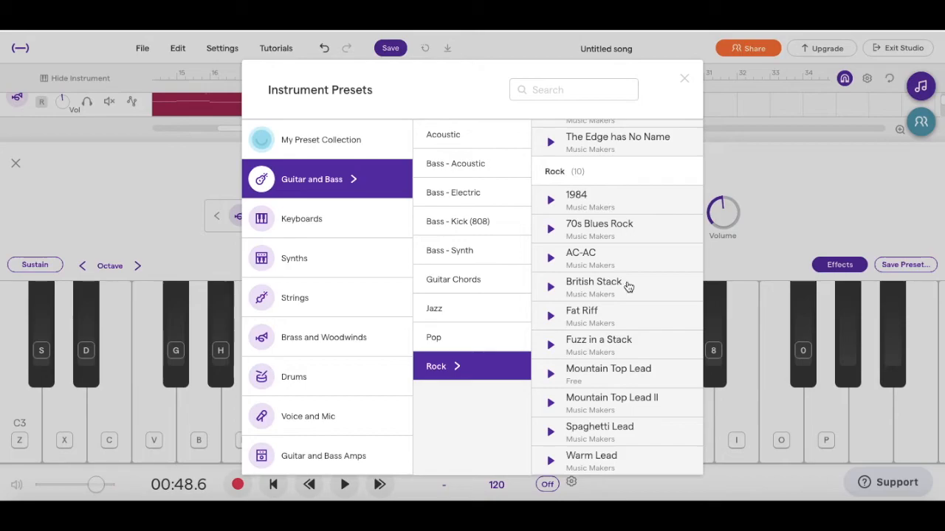
click(636, 285)
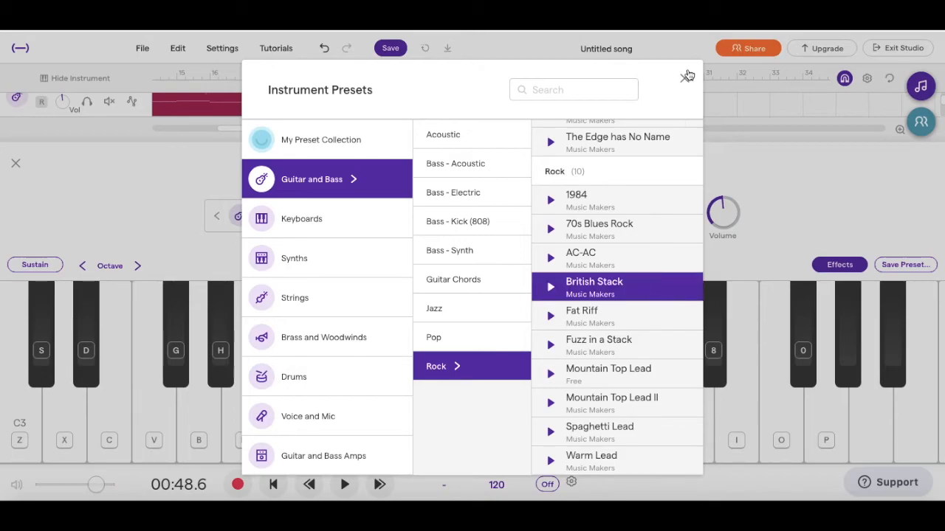
click(684, 77)
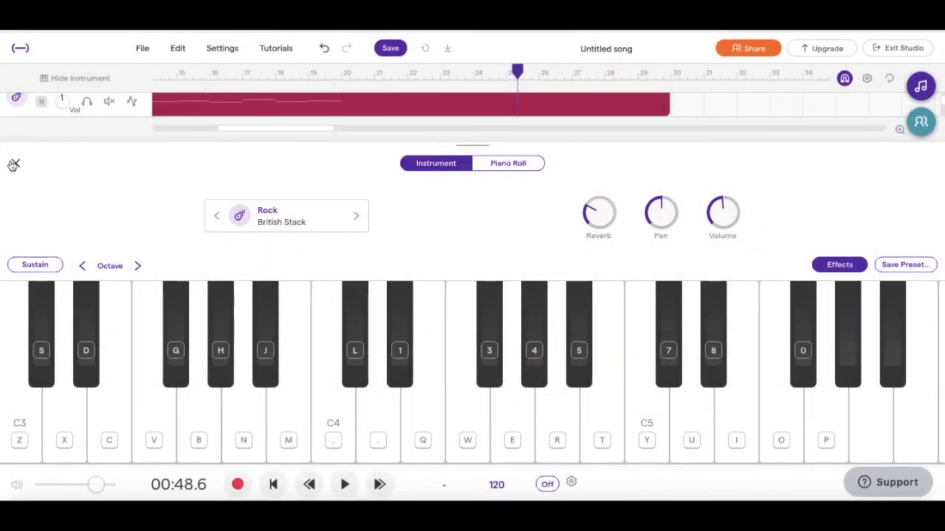
click(13, 164)
Change the Bass Verse track's instrument to the Cole Bass preset from Guitar and Bass, Bass - Electric, and close its instrument view
click(45, 183)
click(21, 185)
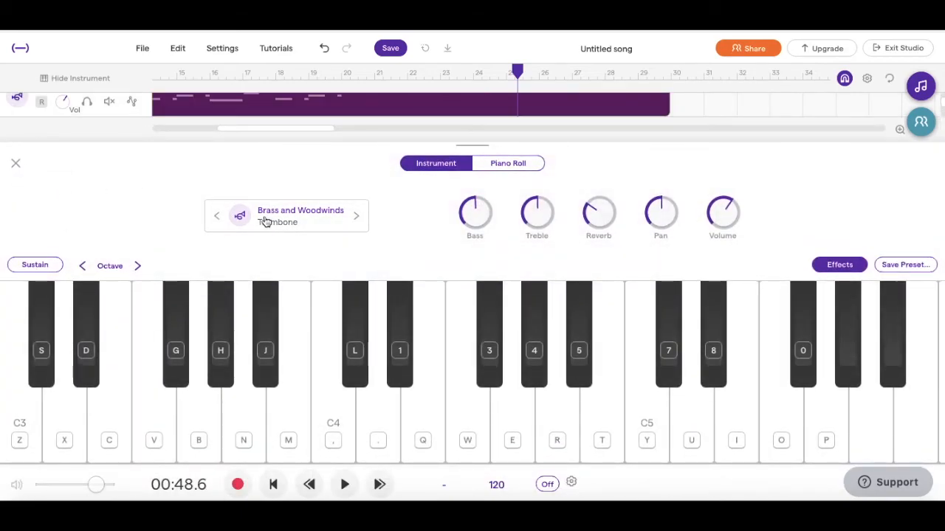
click(264, 218)
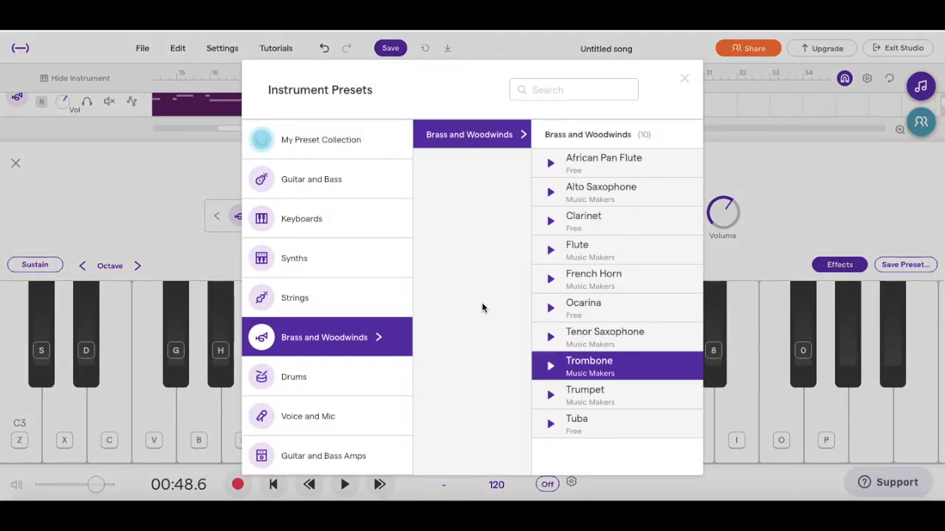
click(266, 184)
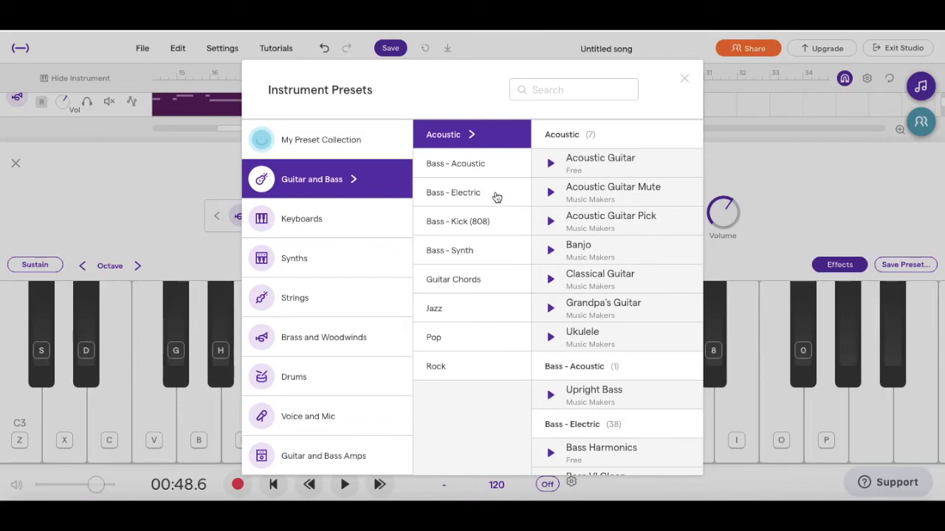
click(497, 194)
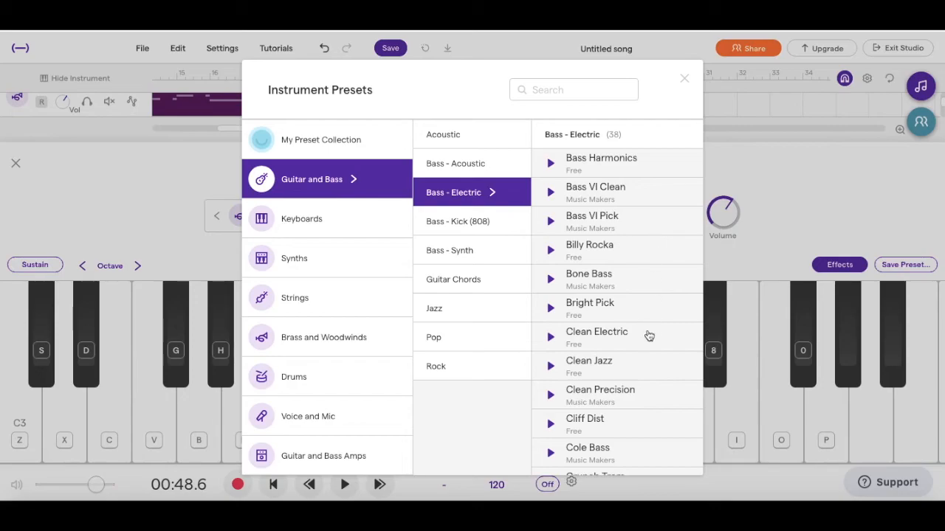
scroll(641, 365, down, 1)
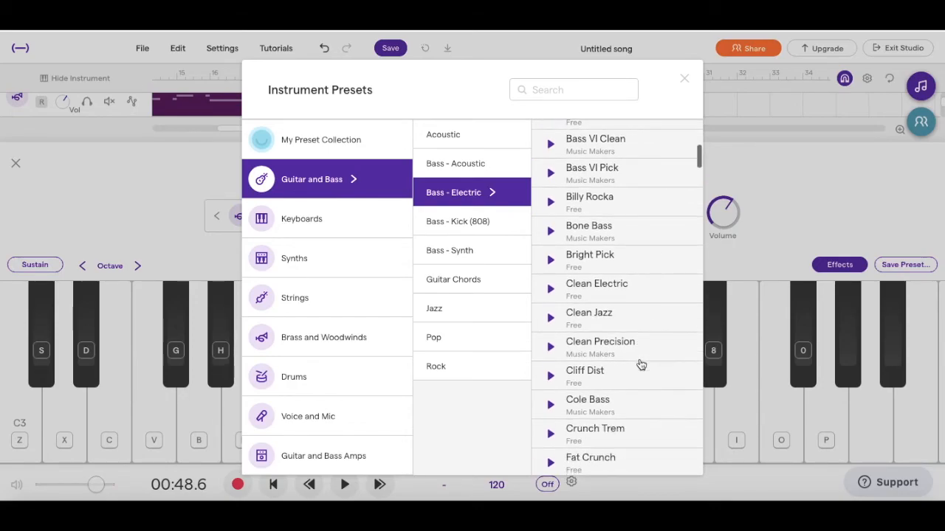
click(634, 407)
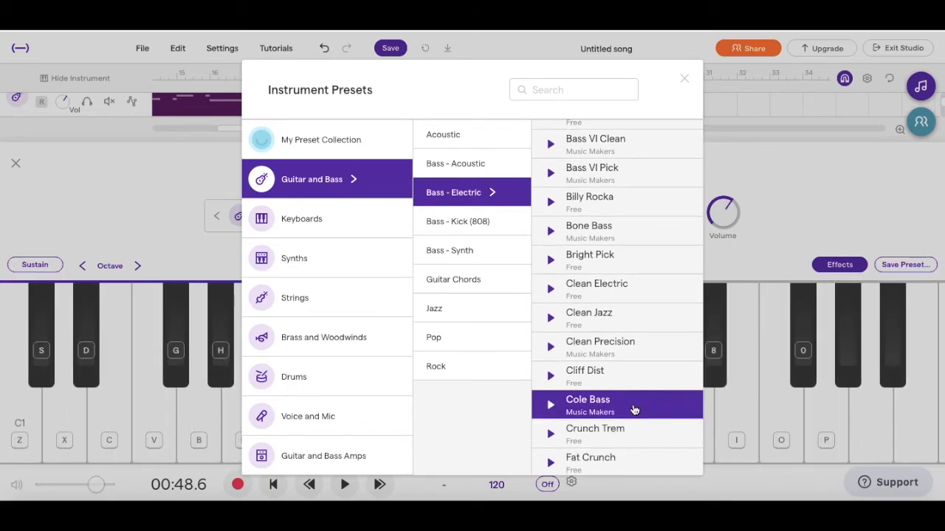
click(684, 79)
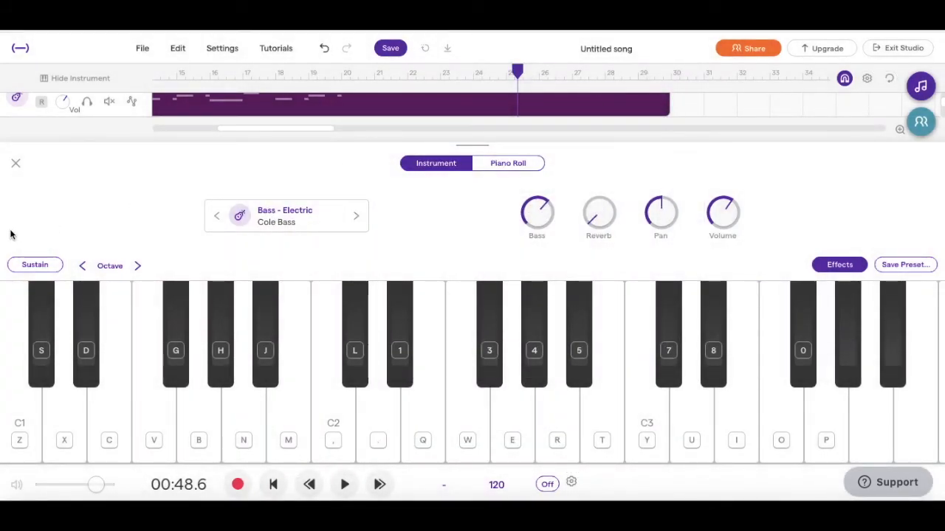
click(16, 164)
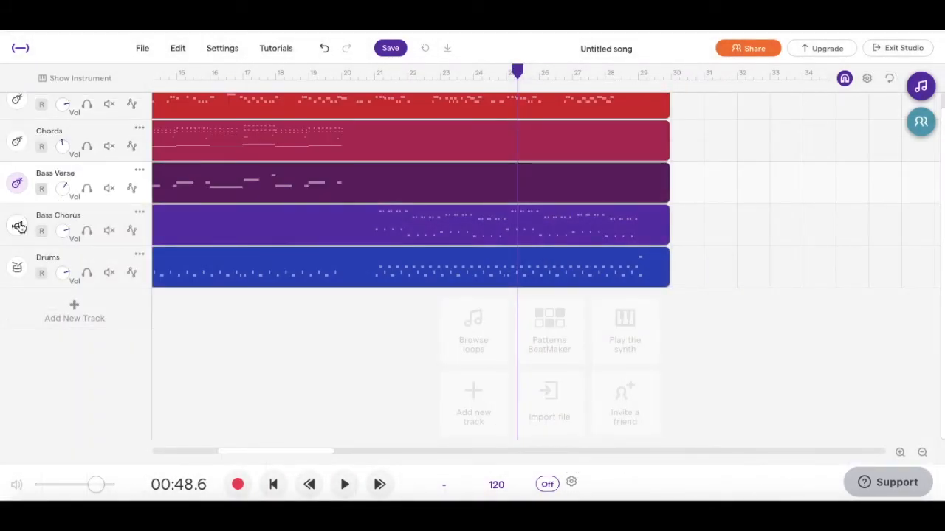
Change the Bass Chorus track's instrument to the Cole Bass preset from Guitar and Bass, Bass - Electric, and close its instrument view
click(19, 225)
click(317, 215)
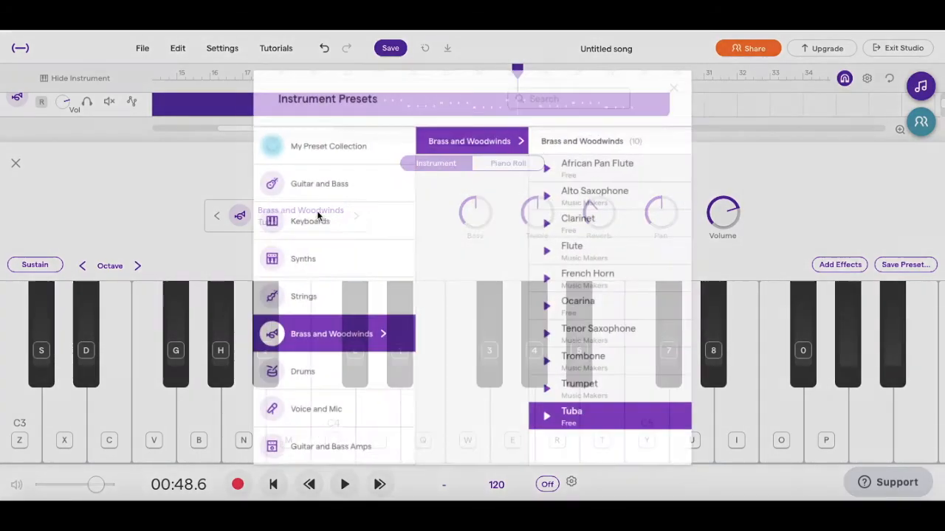
click(288, 182)
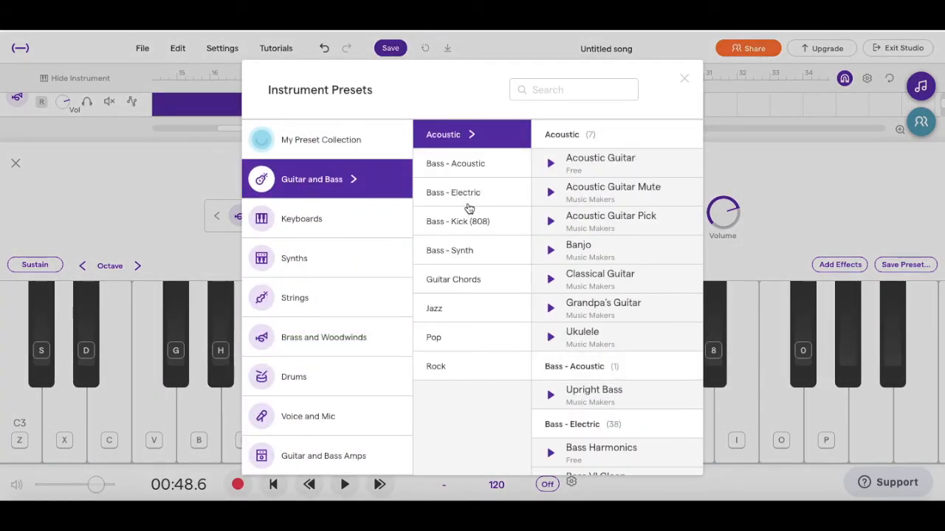
click(465, 193)
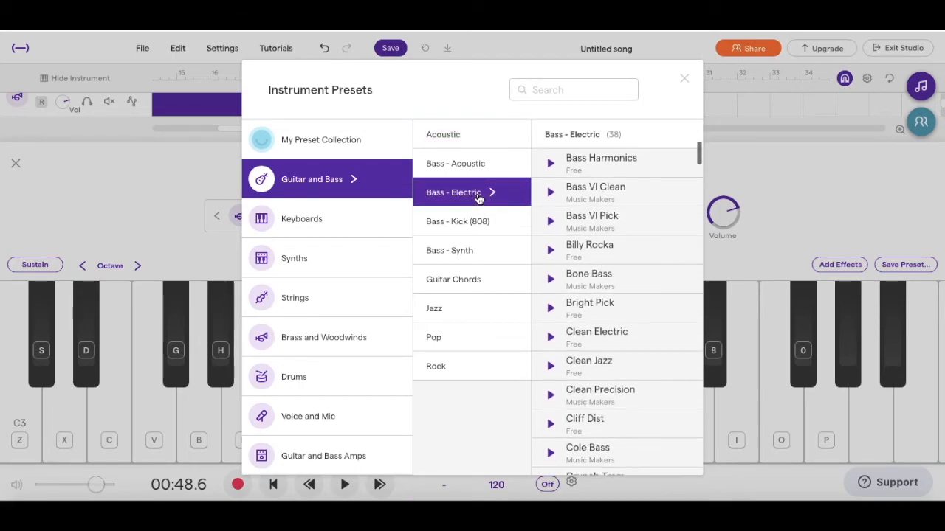
scroll(595, 335, down, 3)
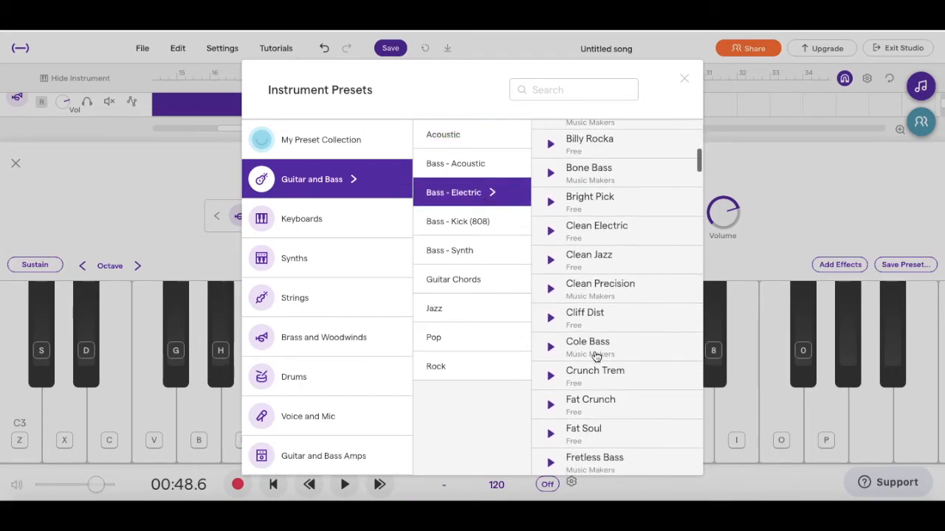
click(623, 356)
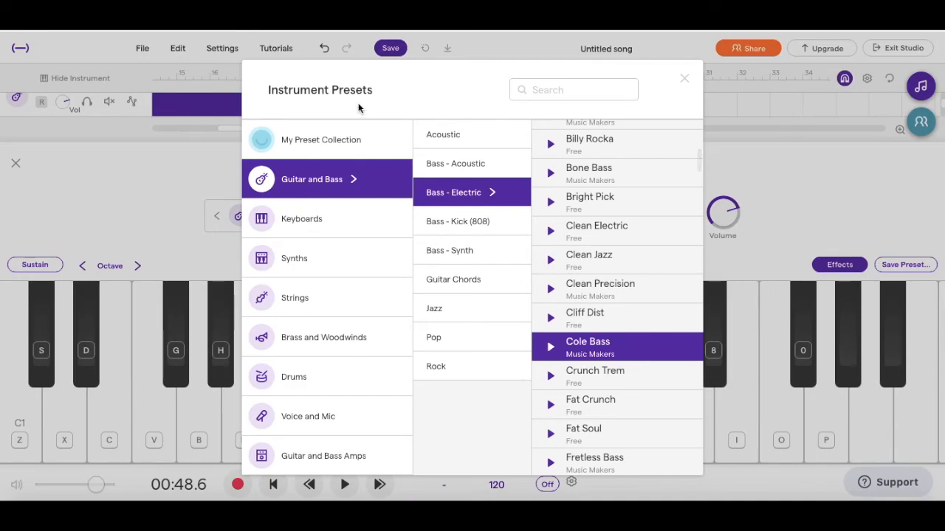
click(11, 165)
click(14, 164)
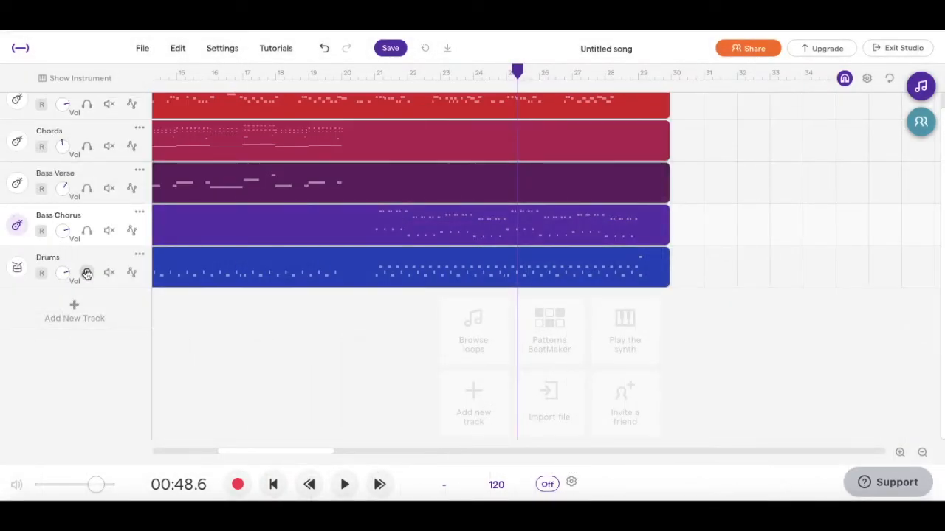
Return to the start of the song, listen to the full rock arrangement through to the end, and stop playback
mouse_move(226, 276)
scroll(226, 276, left, 10)
scroll(226, 276, up, 1)
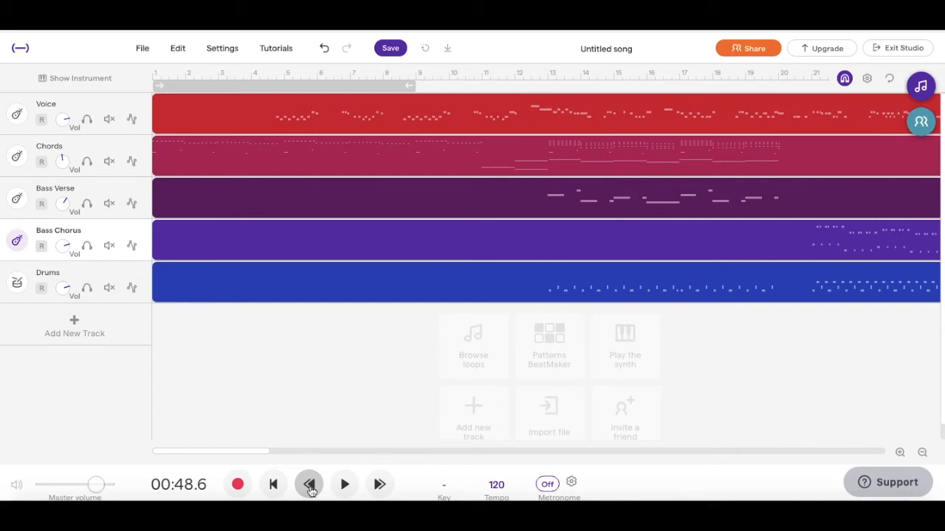
click(273, 485)
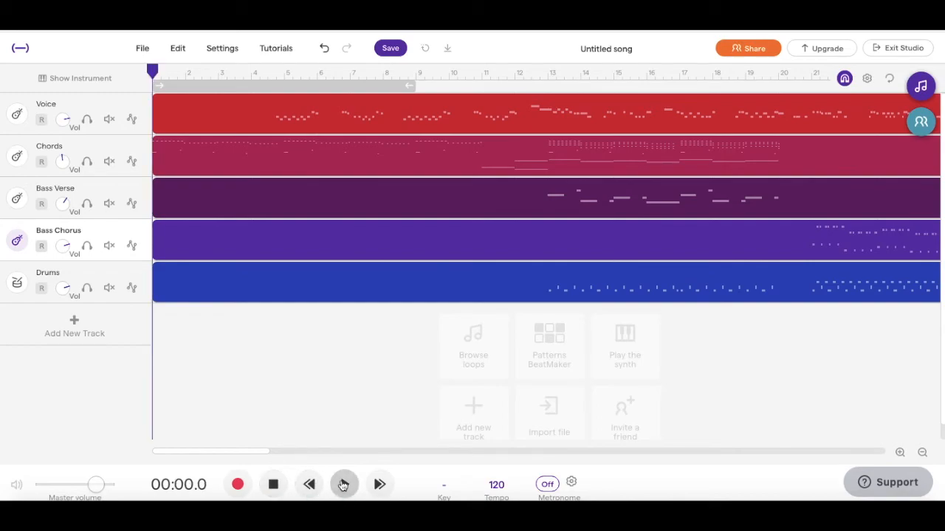
click(344, 484)
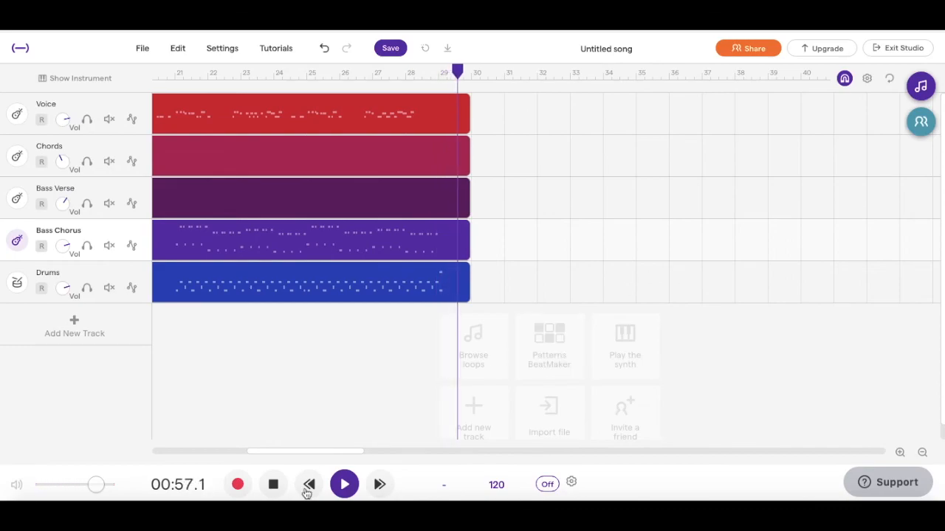
click(273, 485)
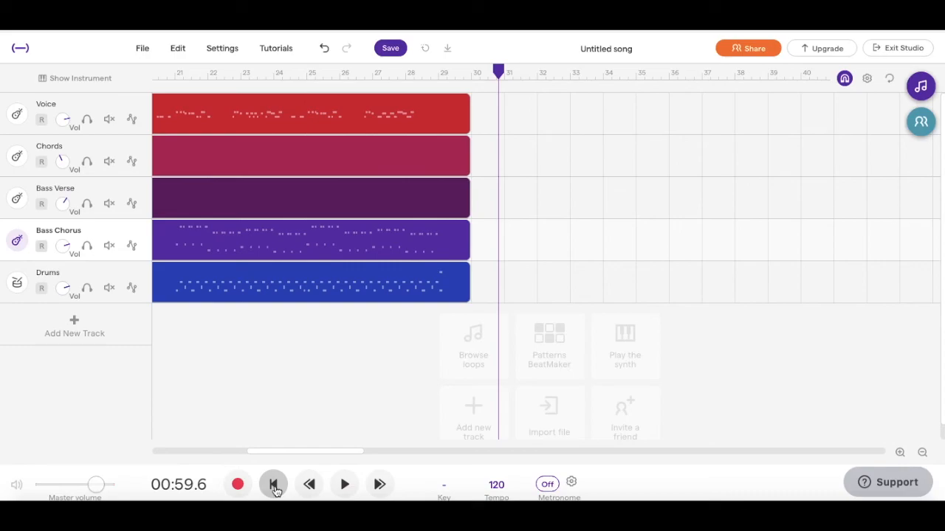